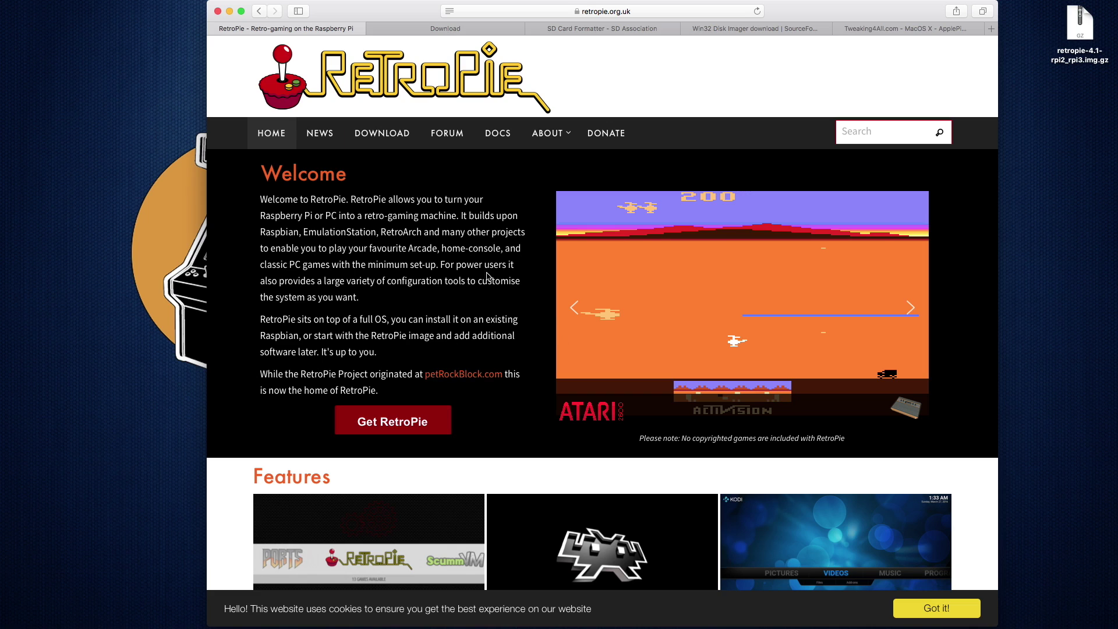
Go to the RetroPie download page listing the Raspberry Pi 0/1 and Pi 2/3 v4.1 images.
left_click(402, 422)
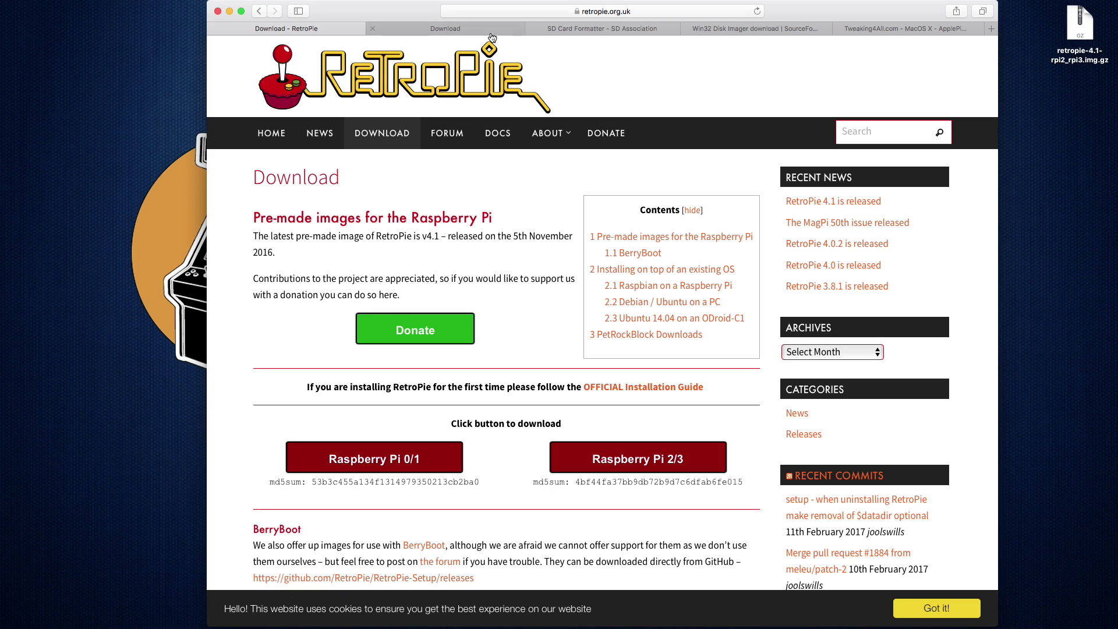
Look through the 7-Zip, SD Card Formatter and Win32 Disk Imager download pages in turn.
left_click(489, 30)
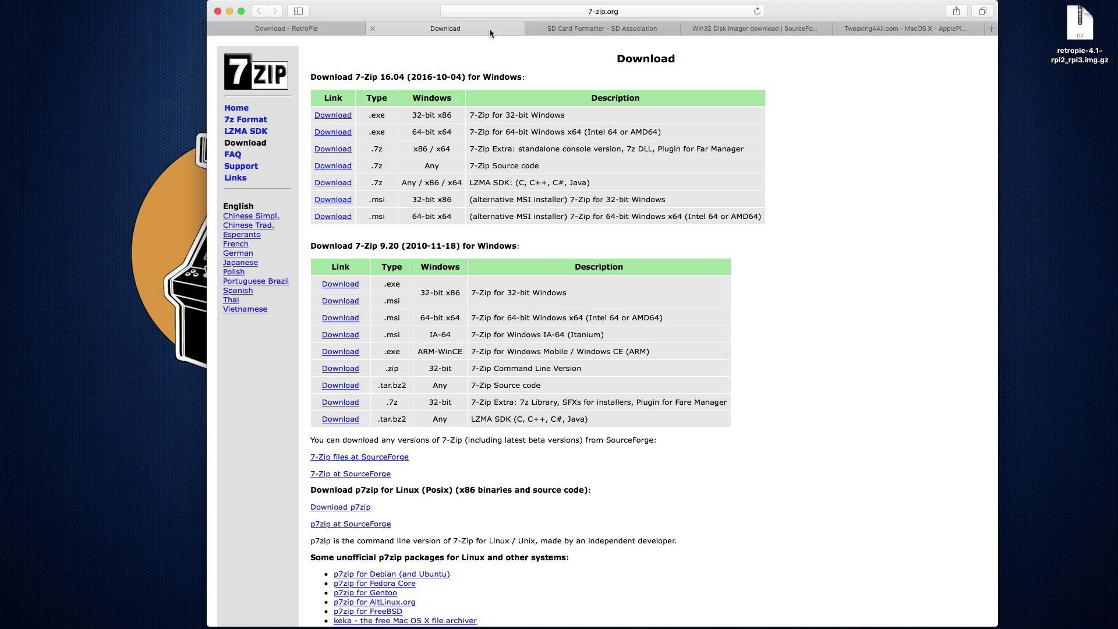
left_click(571, 31)
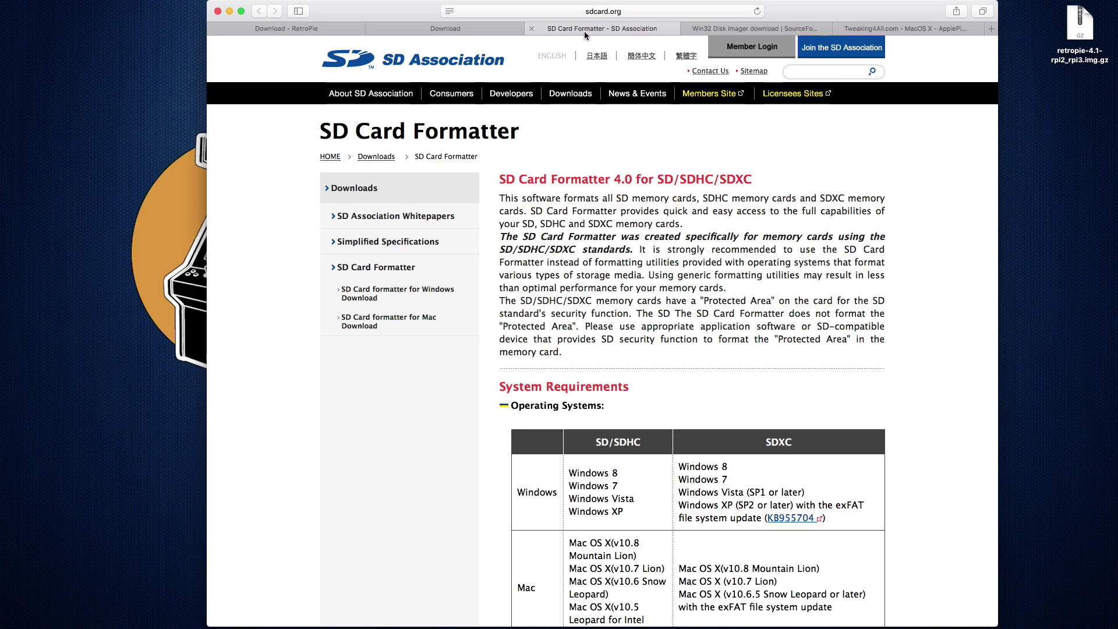
left_click(726, 29)
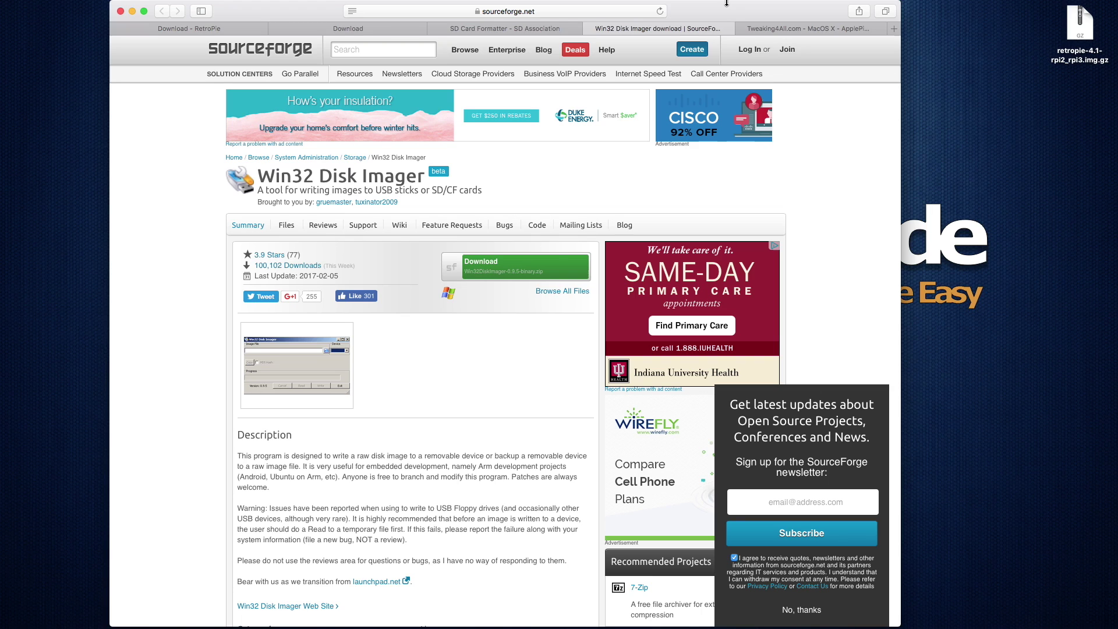
Switch to the Tweaking4All ApplePi-Baker article and scroll through its download section.
key("ctrl+Tab")
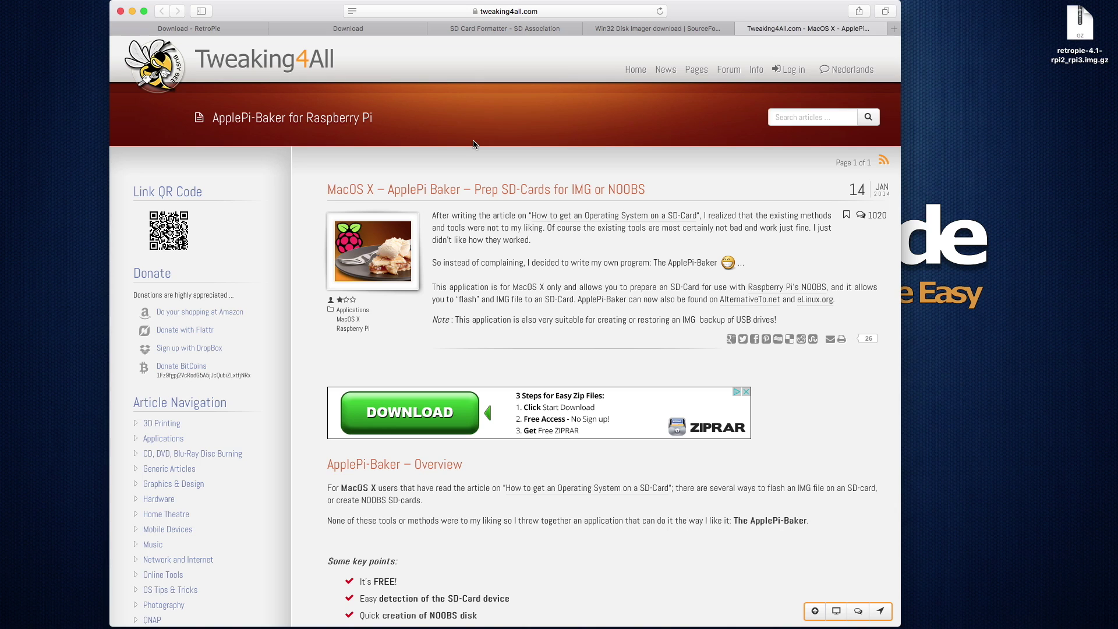
scroll(496, 160, "down", 15)
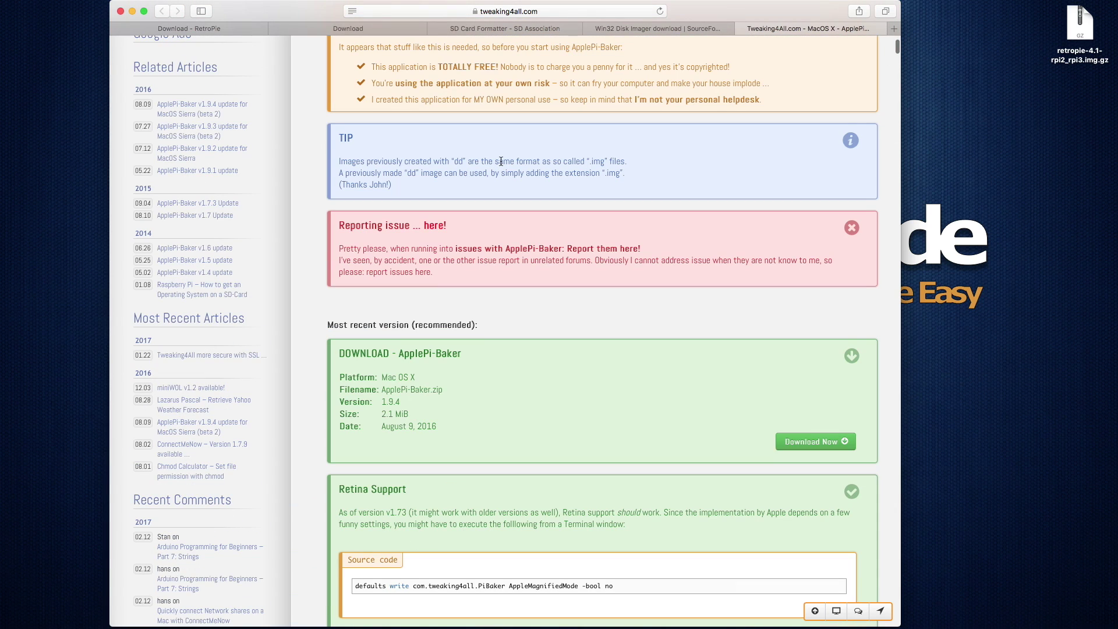
scroll(501, 162, "down", 2)
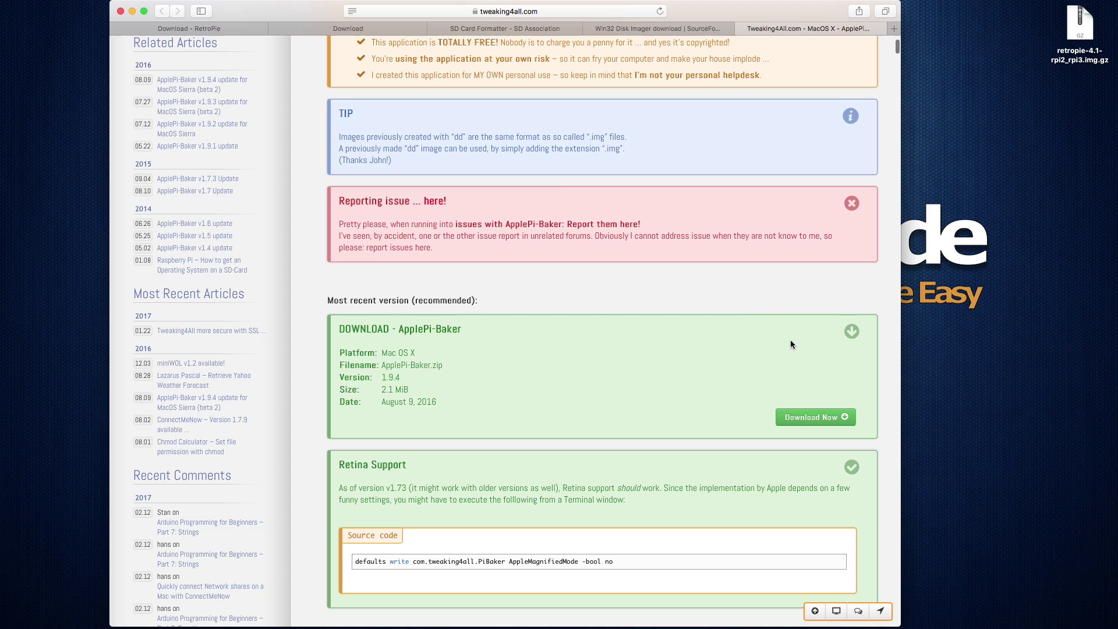
scroll(790, 344, "up", 20)
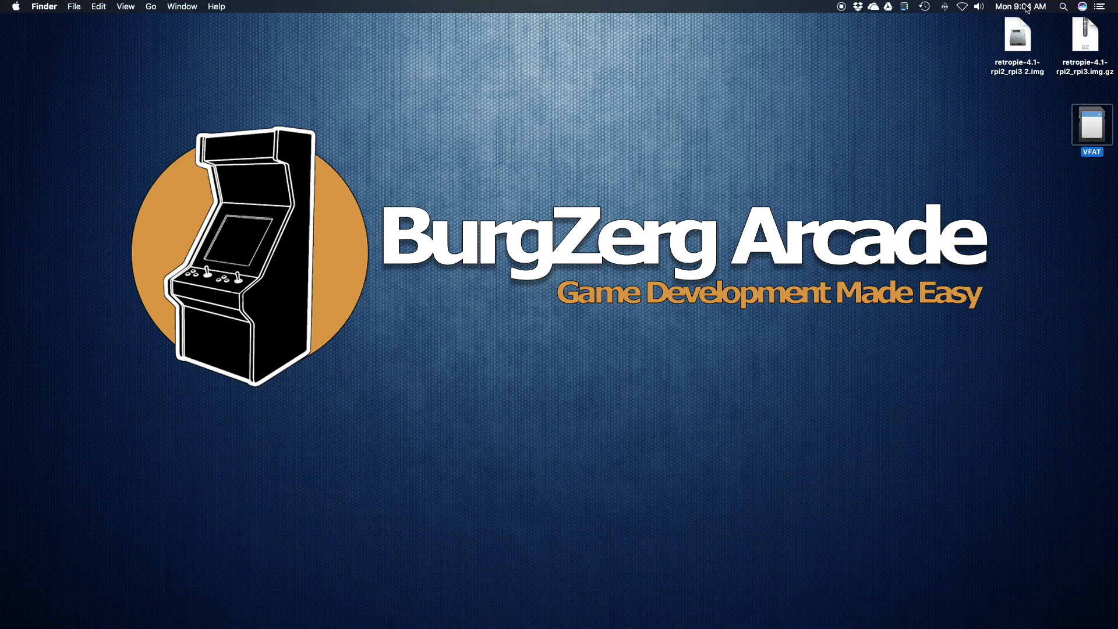
Launch ApplePi-Baker from Spotlight with the admin password and select the 32.0GB SD card /dev/disk7.
left_click(1061, 7)
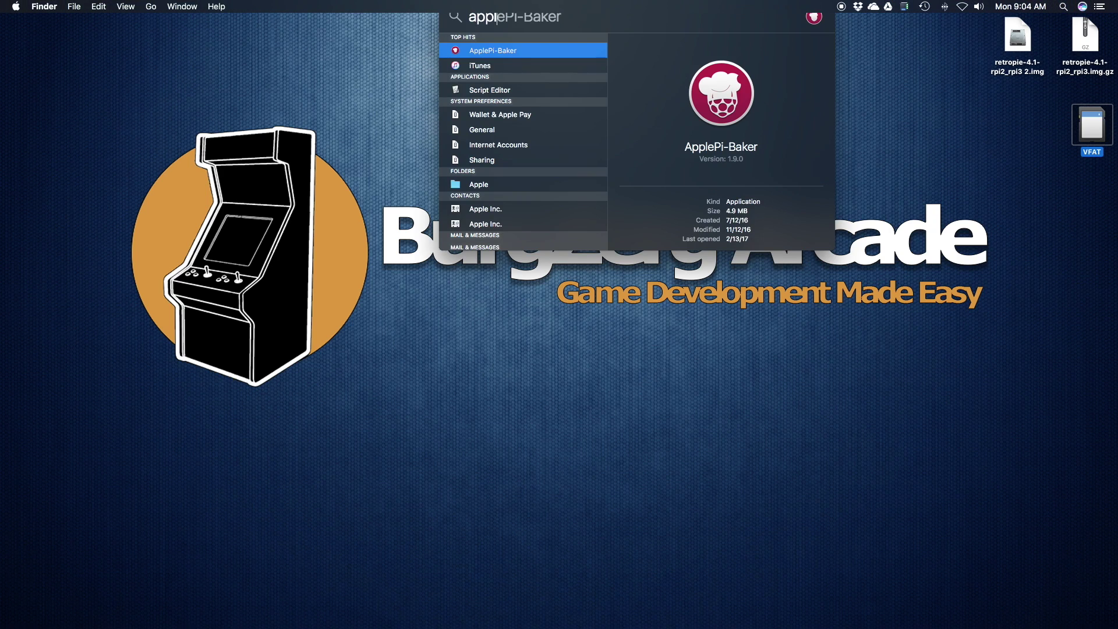
key("Return")
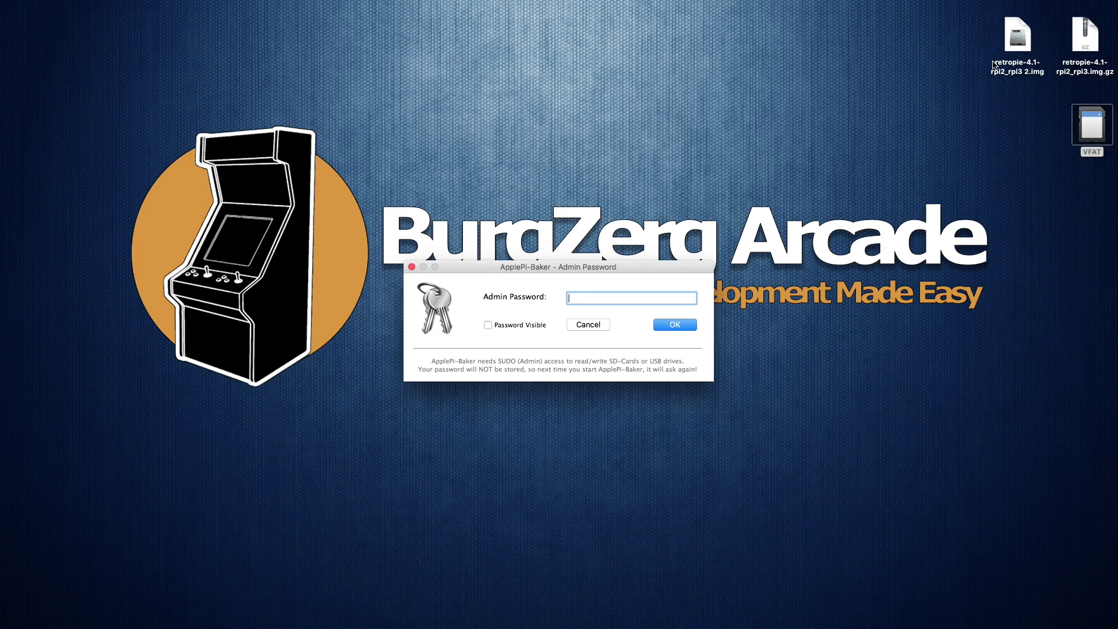
left_click(675, 324)
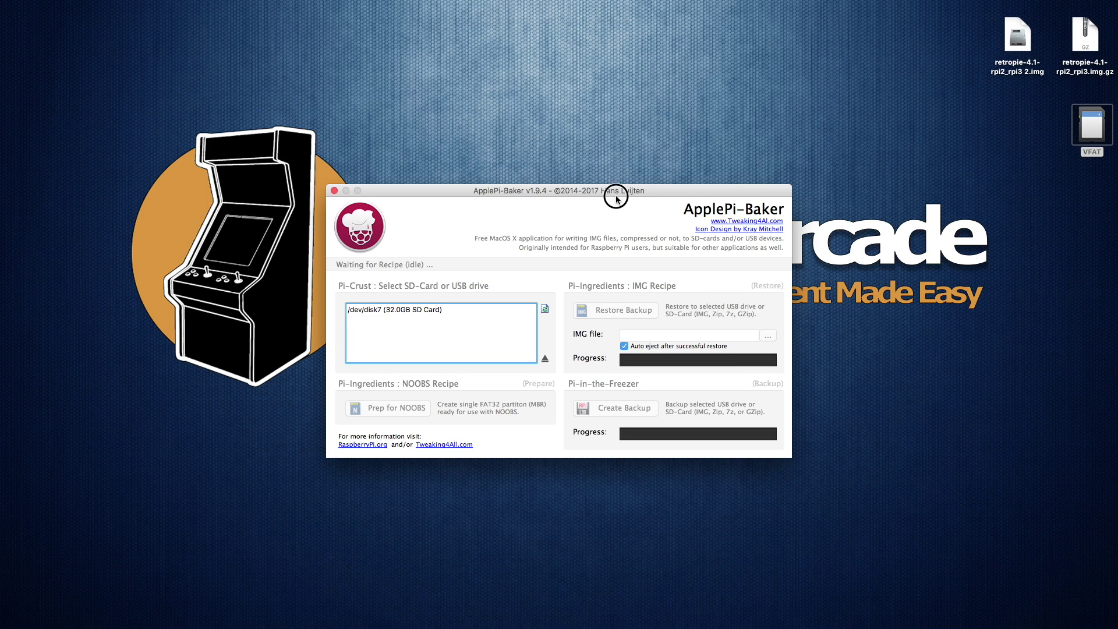
left_click_drag(615, 196, 643, 133)
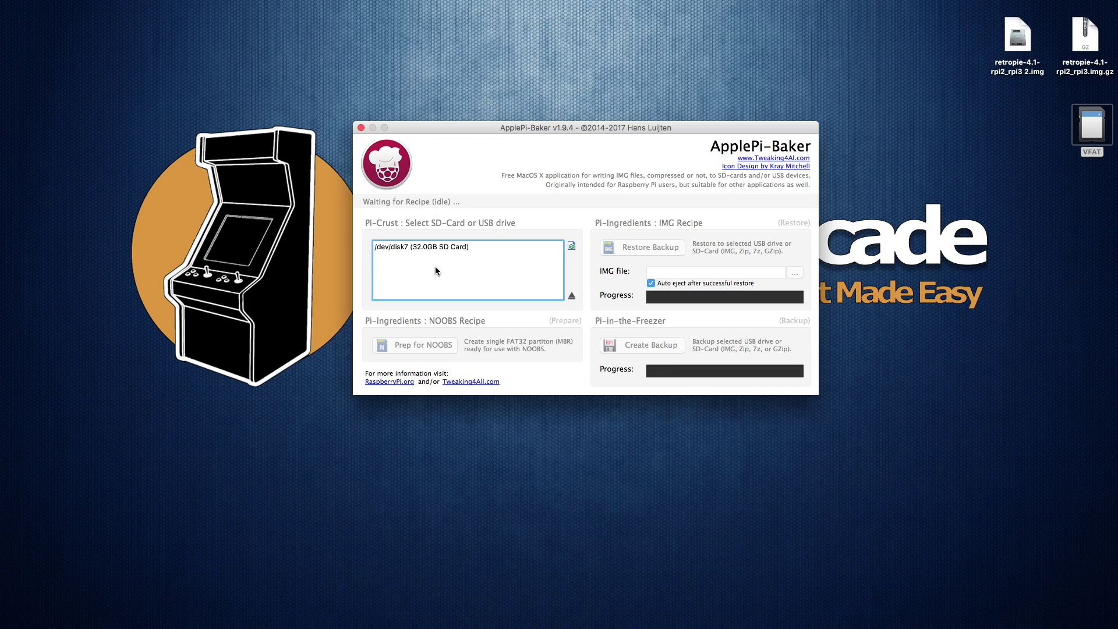
left_click(453, 248)
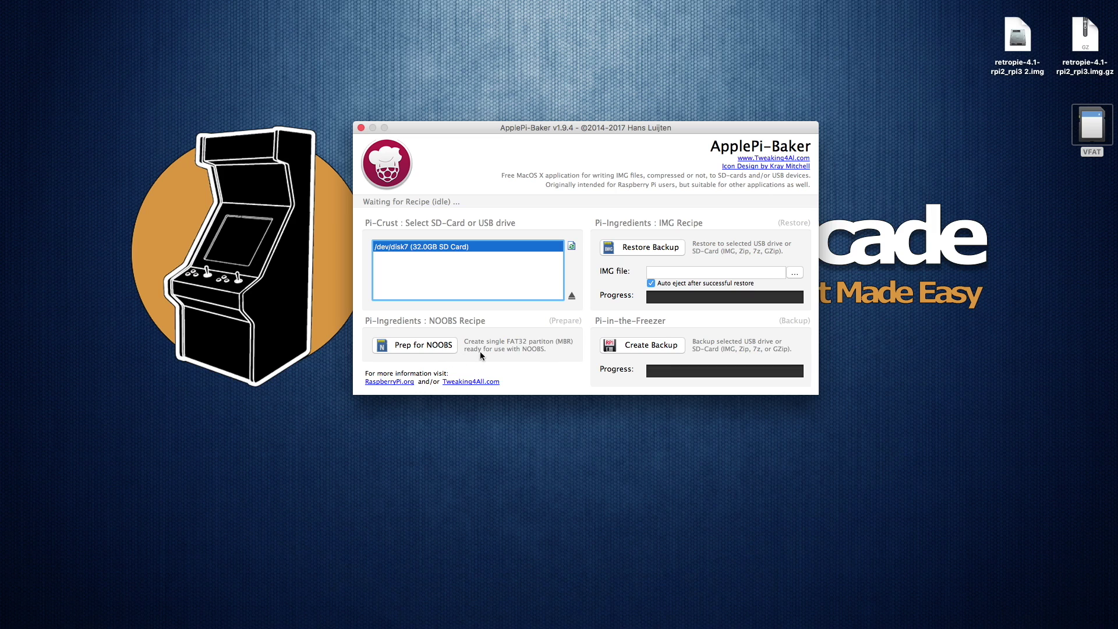
Prep the 32.0GB card for NOOBS, confirming the erase and the completion notice.
left_click(415, 345)
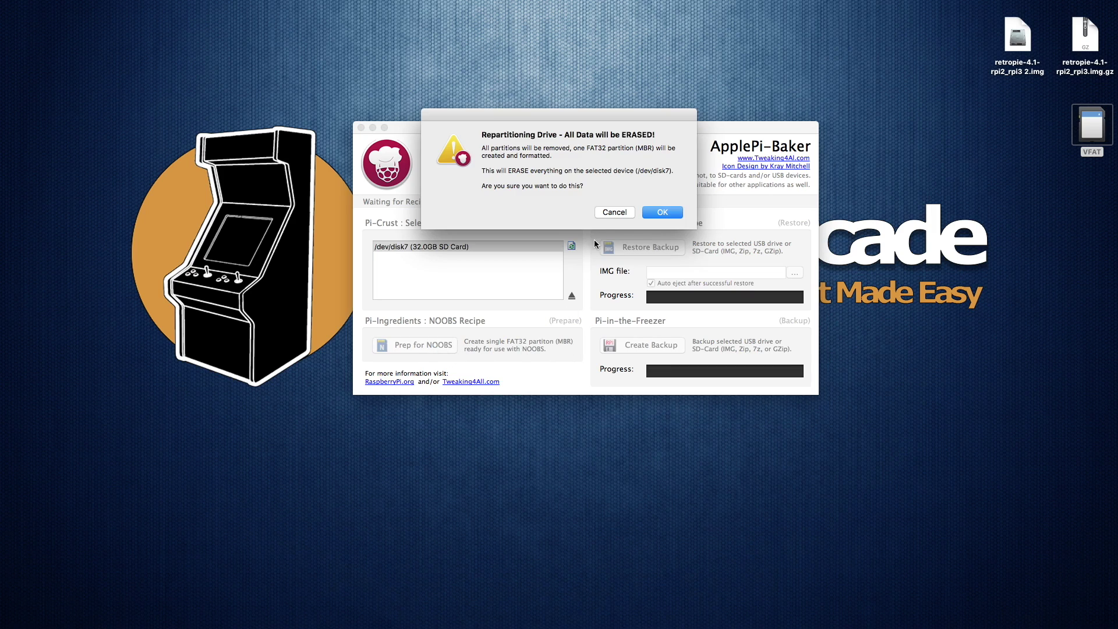
left_click(659, 210)
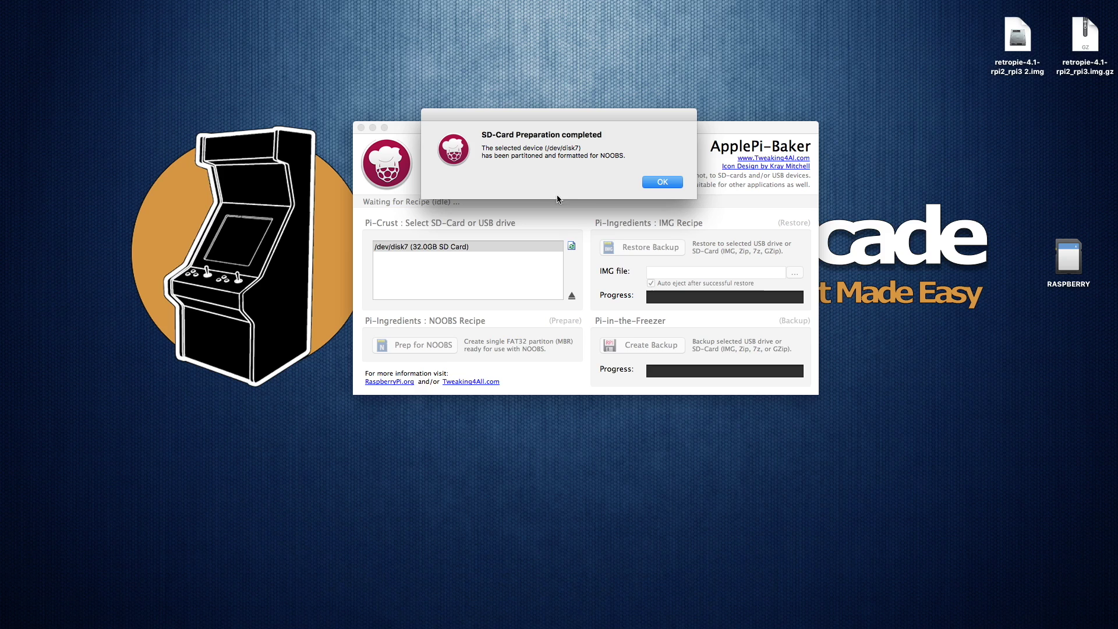
left_click(661, 181)
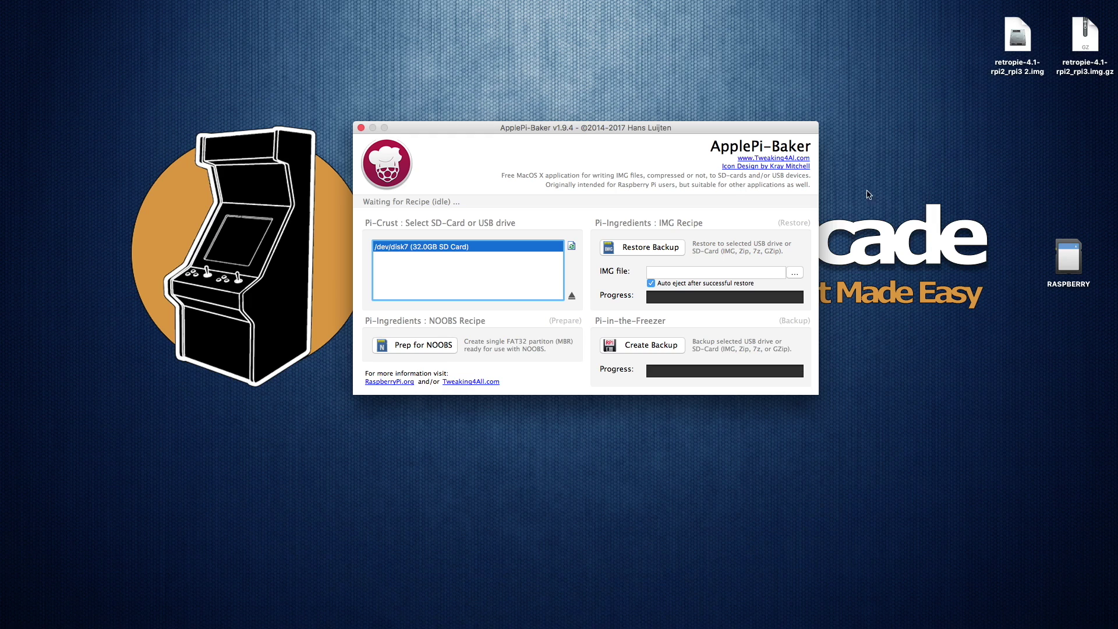
Choose retropie-4.1-rpi2_rpi3 2.img and start restoring it onto the SD card.
left_click(794, 274)
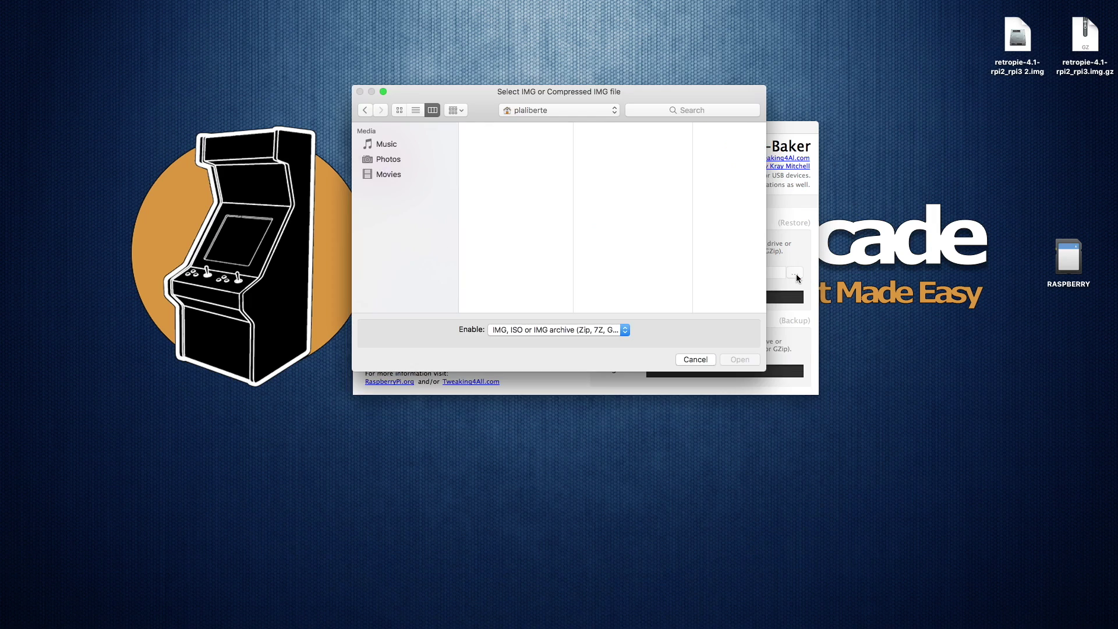
left_click(743, 357)
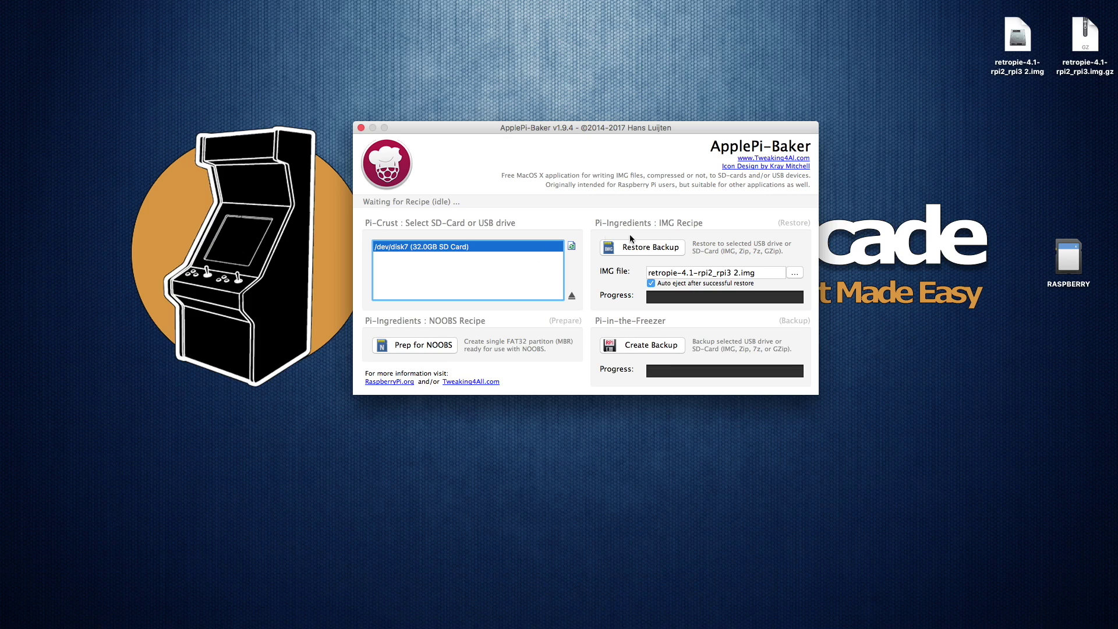
left_click(645, 247)
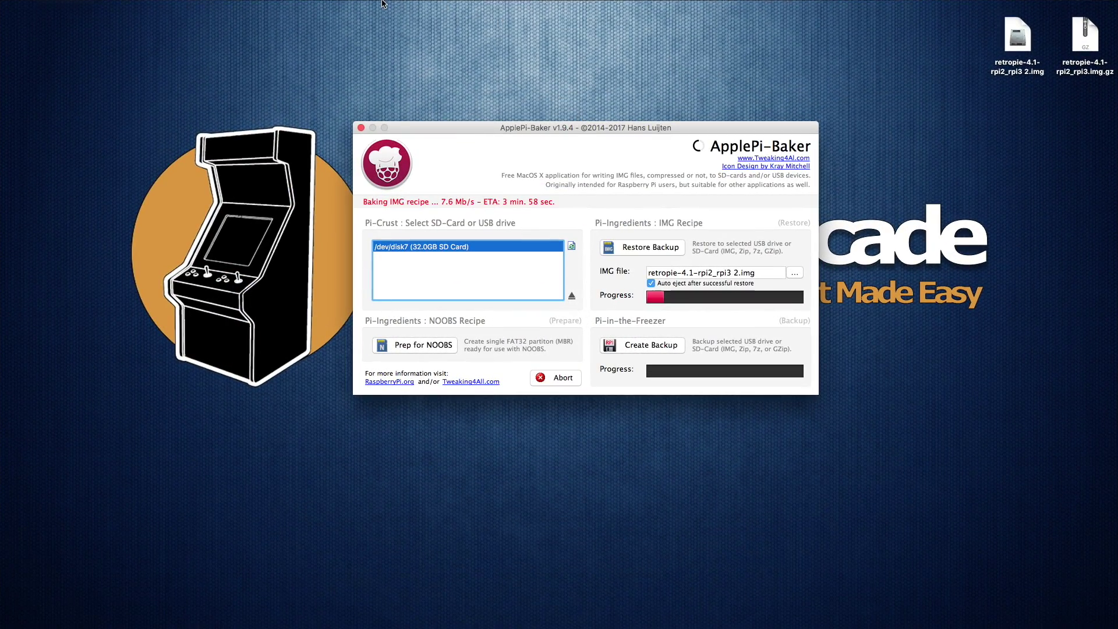
Let the image write finish and boot the card into RetroPie's Gamepad 1 setup.
mouse_move(383, 3)
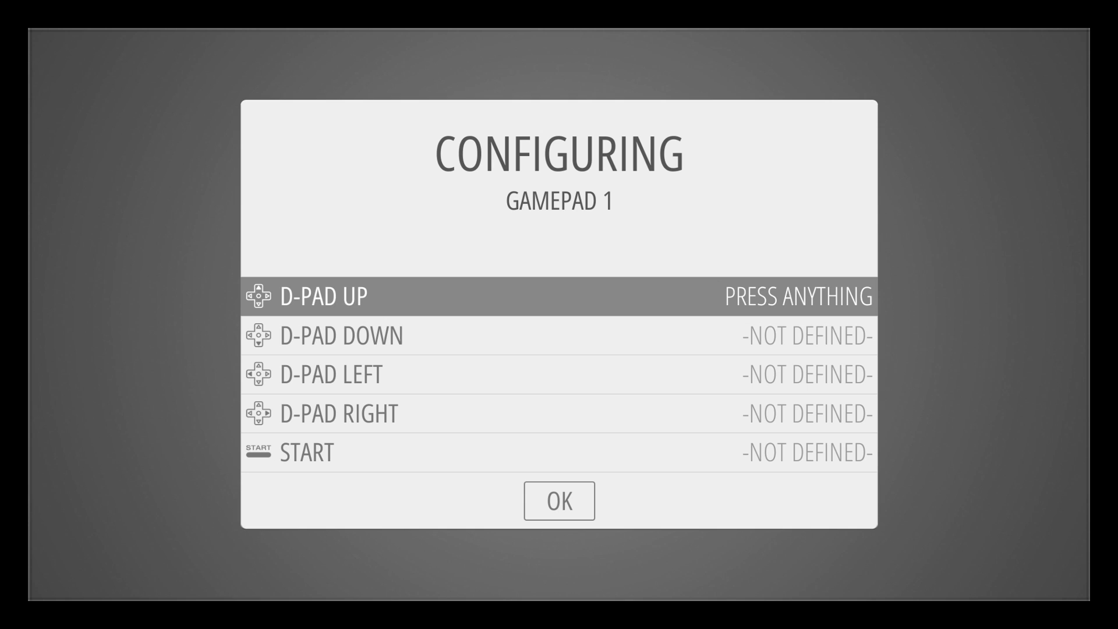
Map Gamepad 1's D-pad up, down, left, right, Start, Select and A buttons.
key("Up")
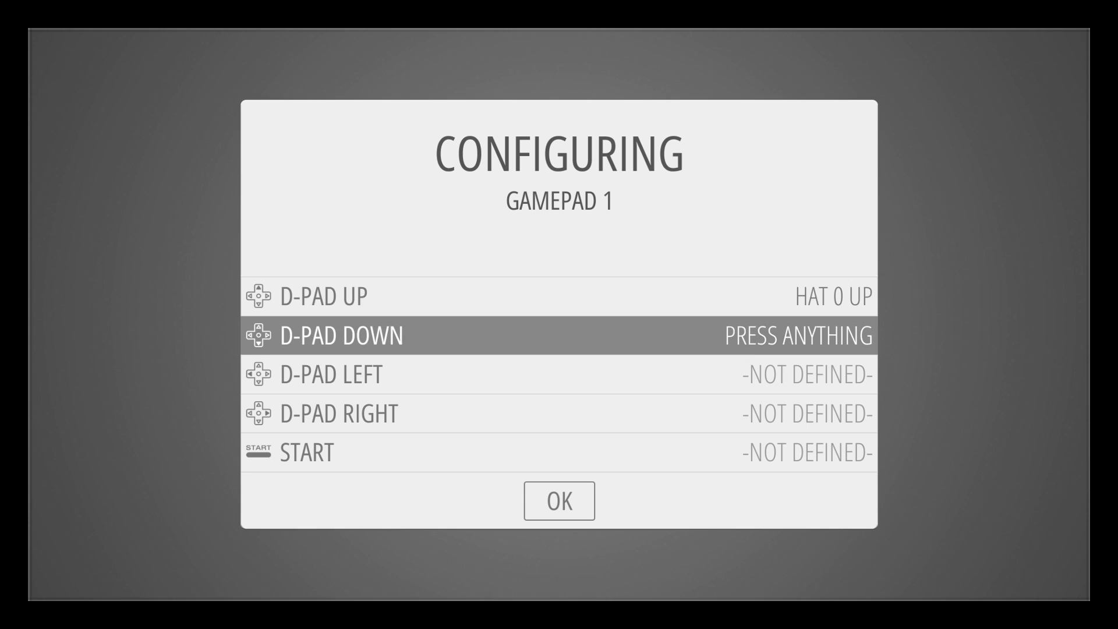
key("Down")
key("Left")
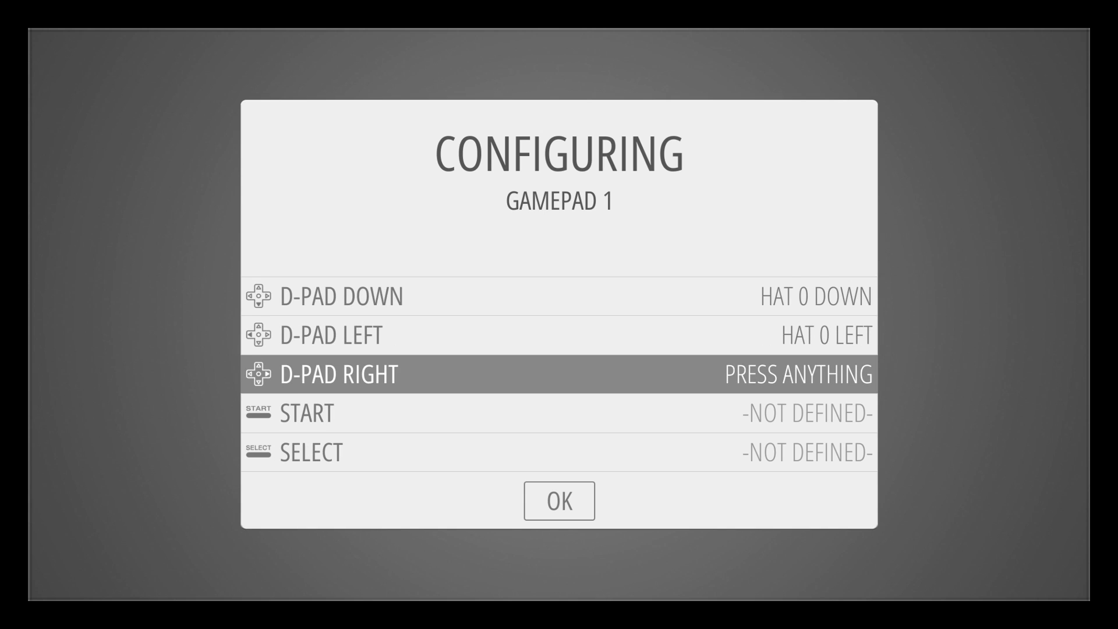
key("Right")
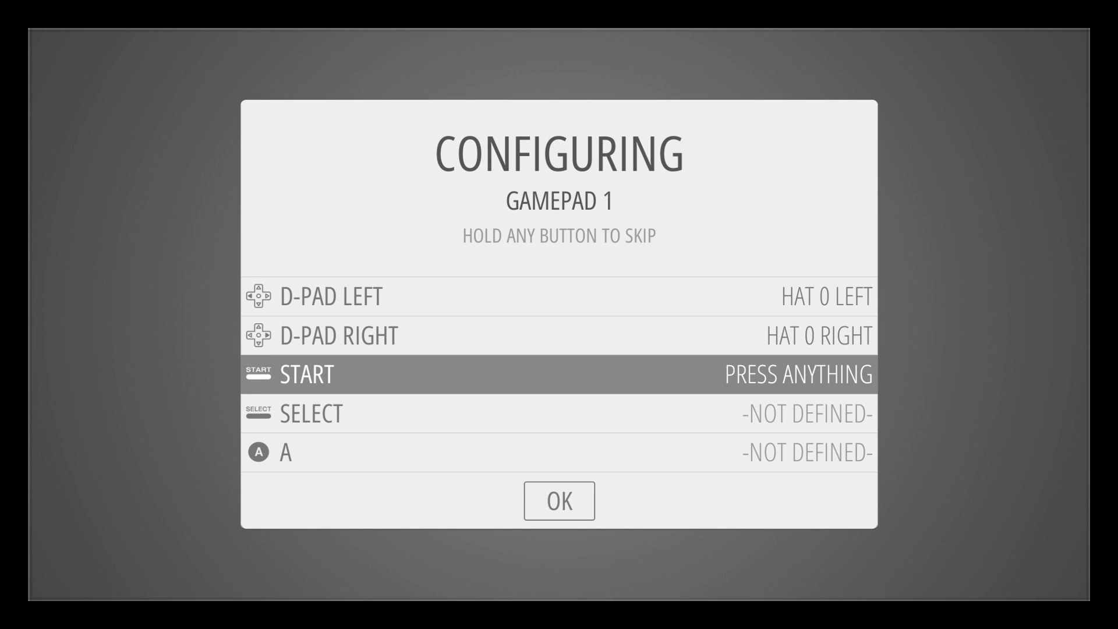
key("Return")
key("BackSpace")
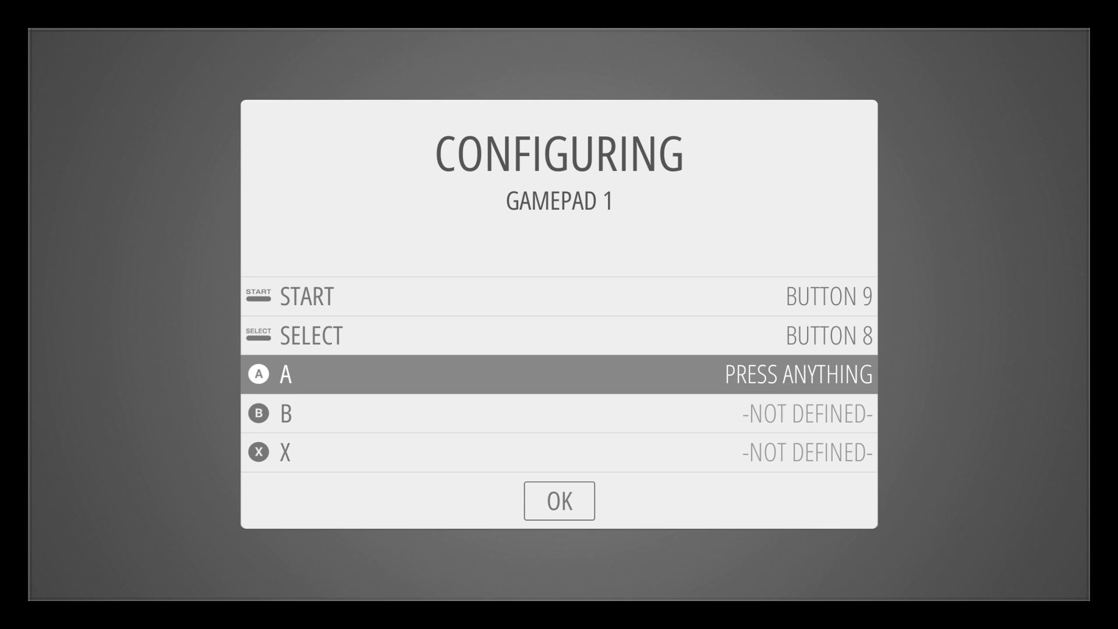
key("Return")
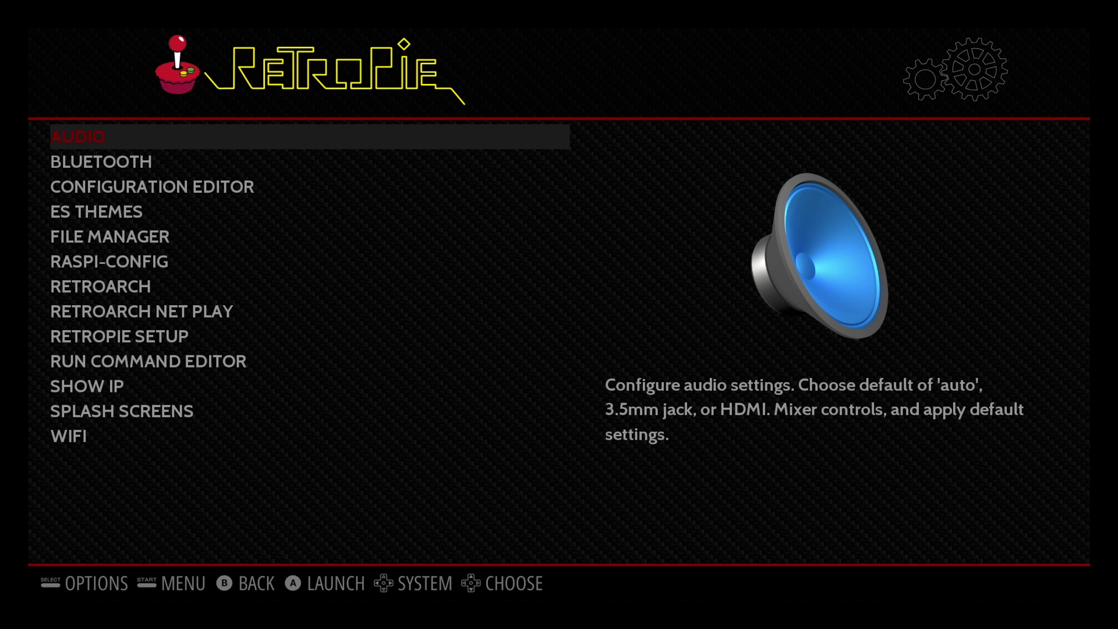
Connect the Pi to the first listed WiFi network, Death Star, then leave WiFi configuration.
key("Up")
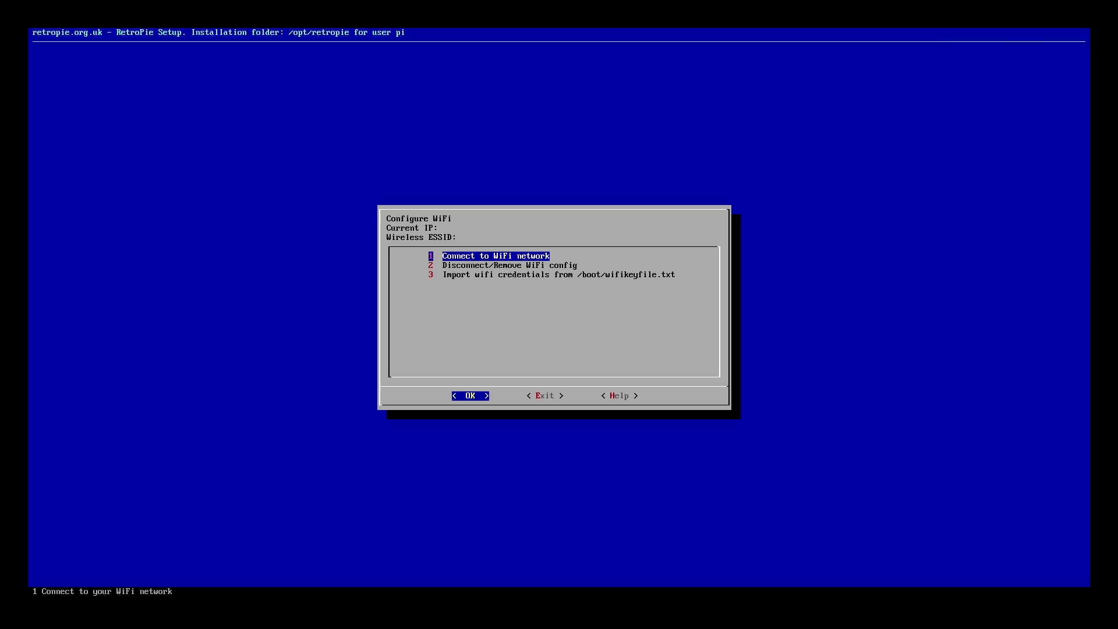
key("Return")
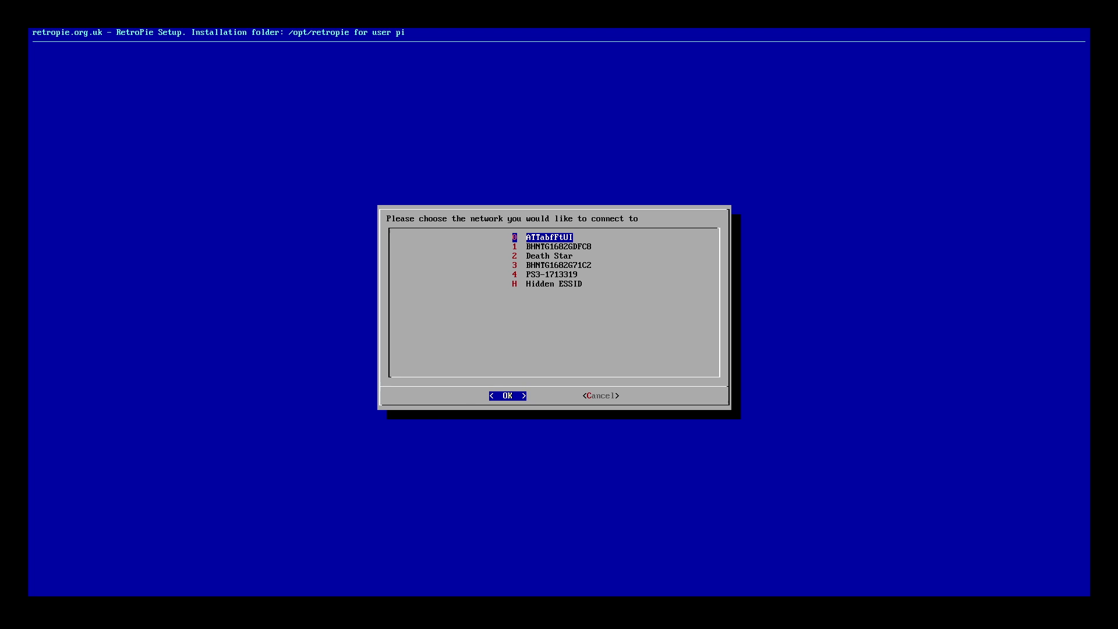
key("Return")
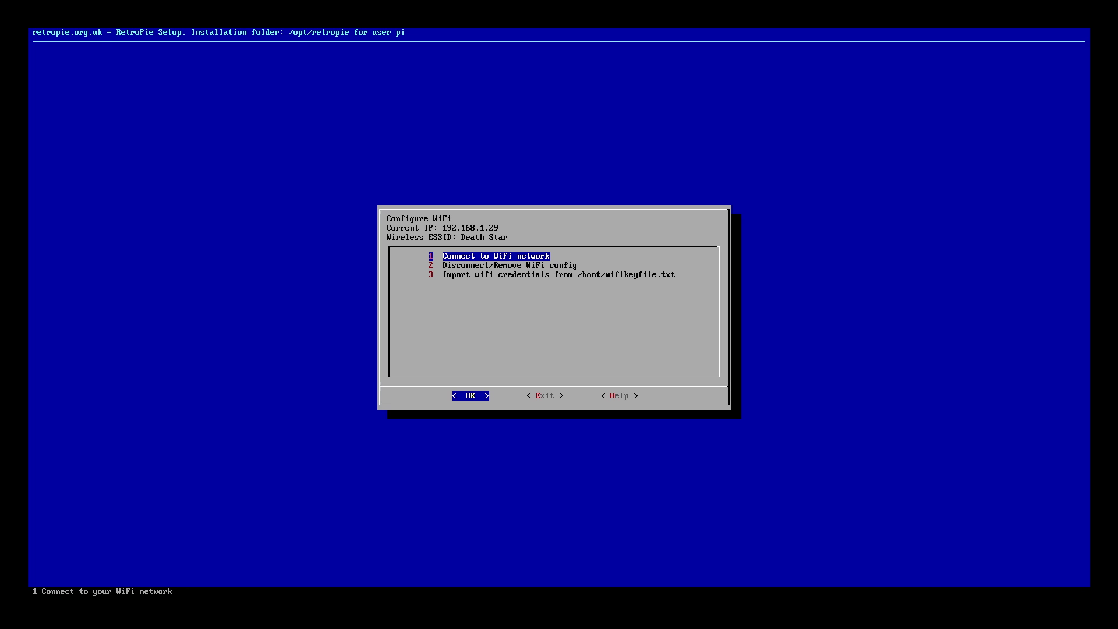
key("Right")
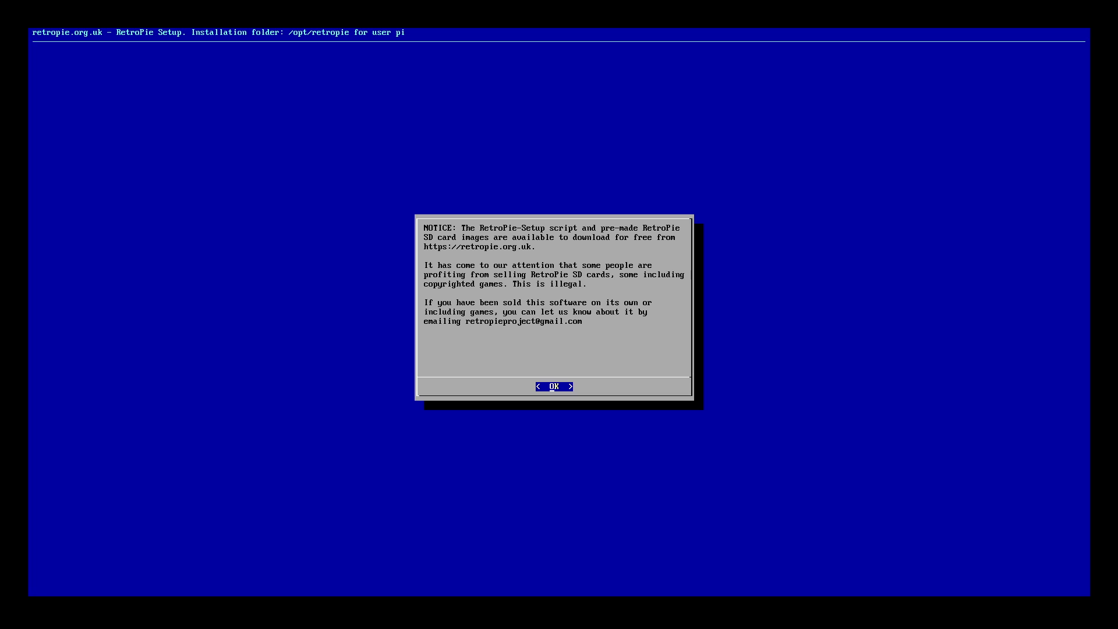
Dismiss the notice and update the RetroPie-Setup script to version 4.1.14.
key("Return")
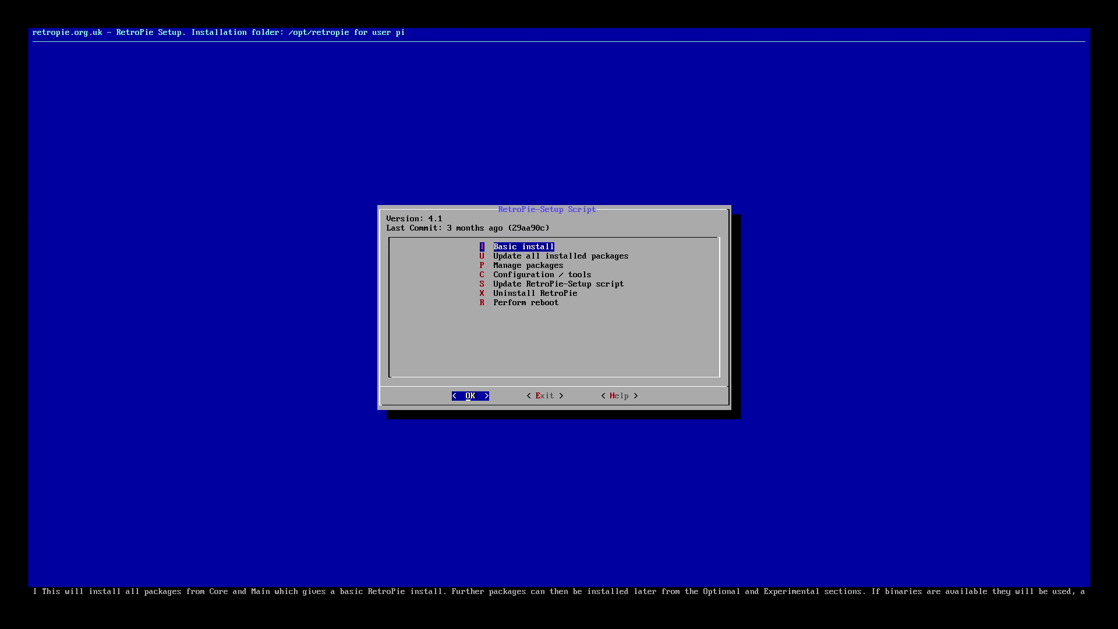
key("Down")
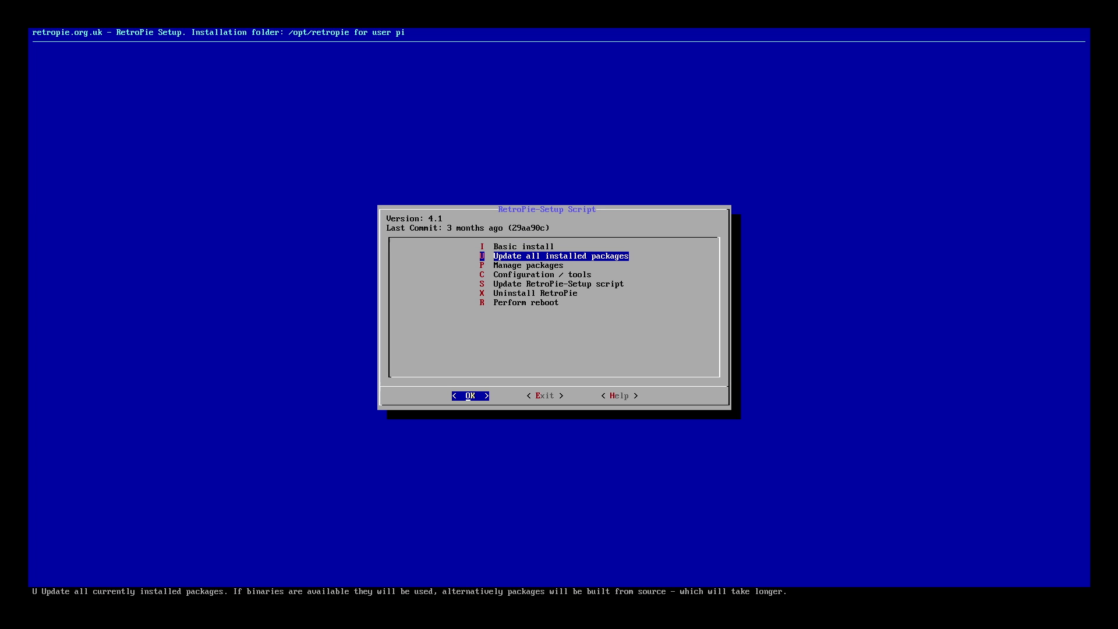
key("Down")
key("Down")
key("Down")
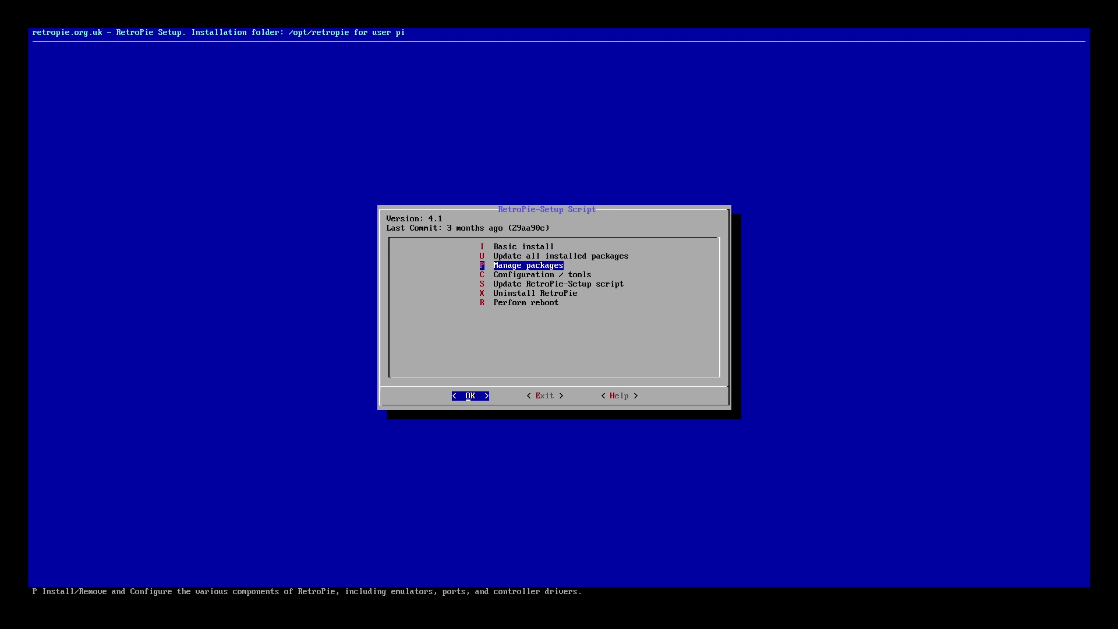
key("Return")
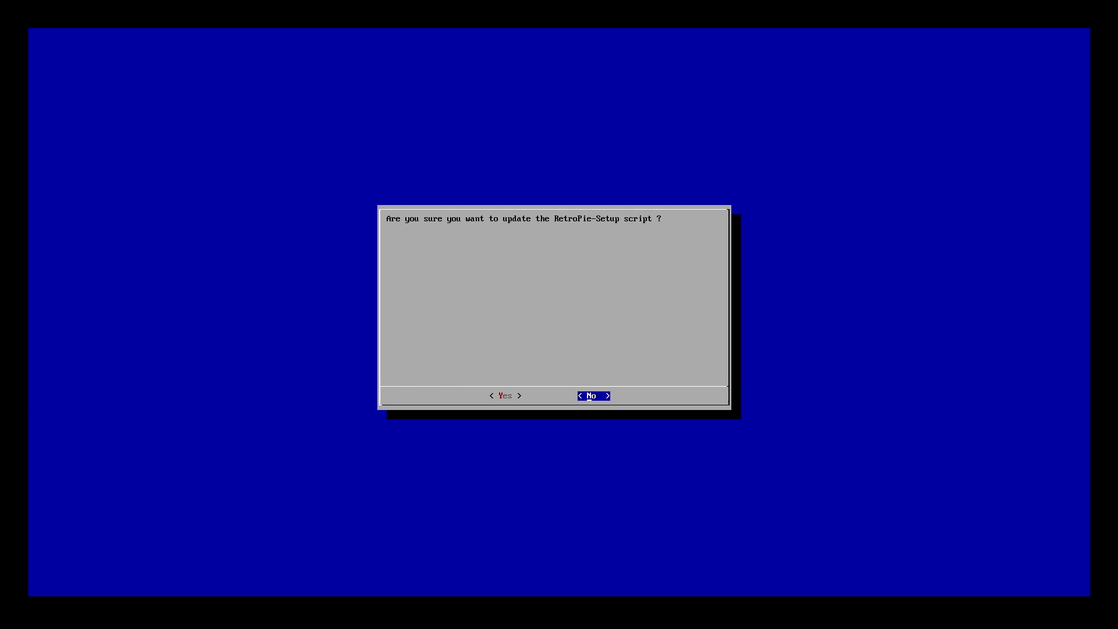
key("Return")
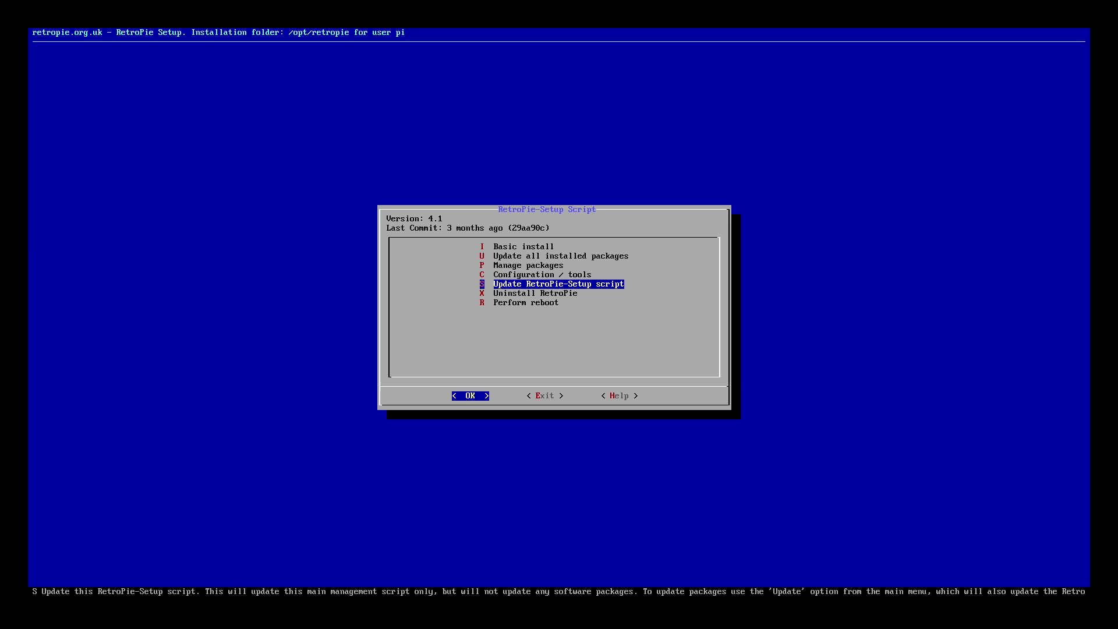
key("Return")
key("Left")
key("Return")
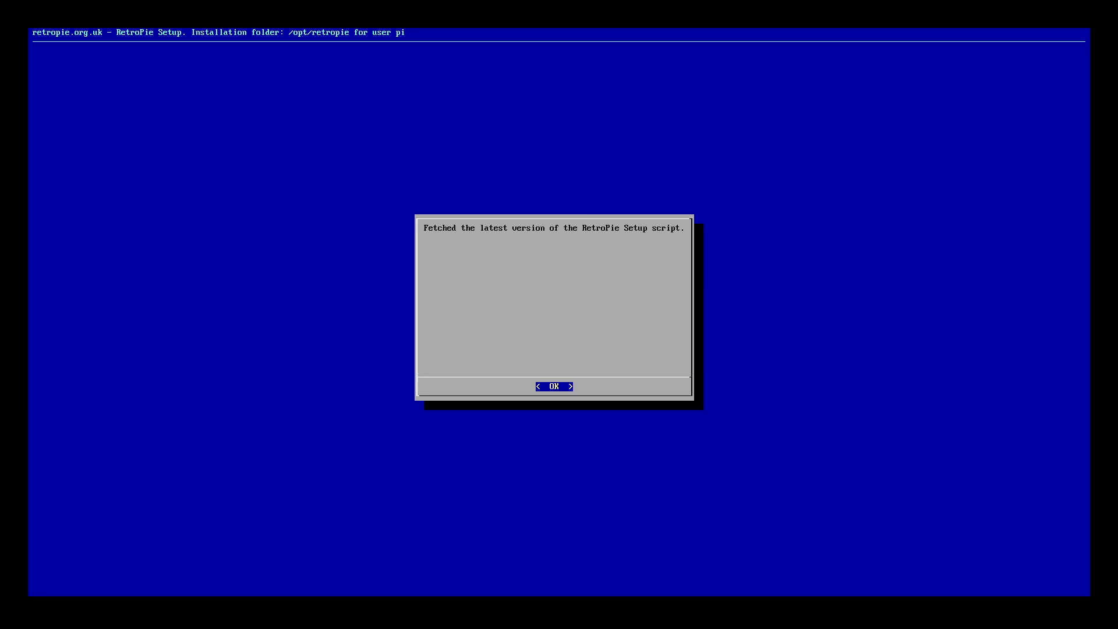
key("Return")
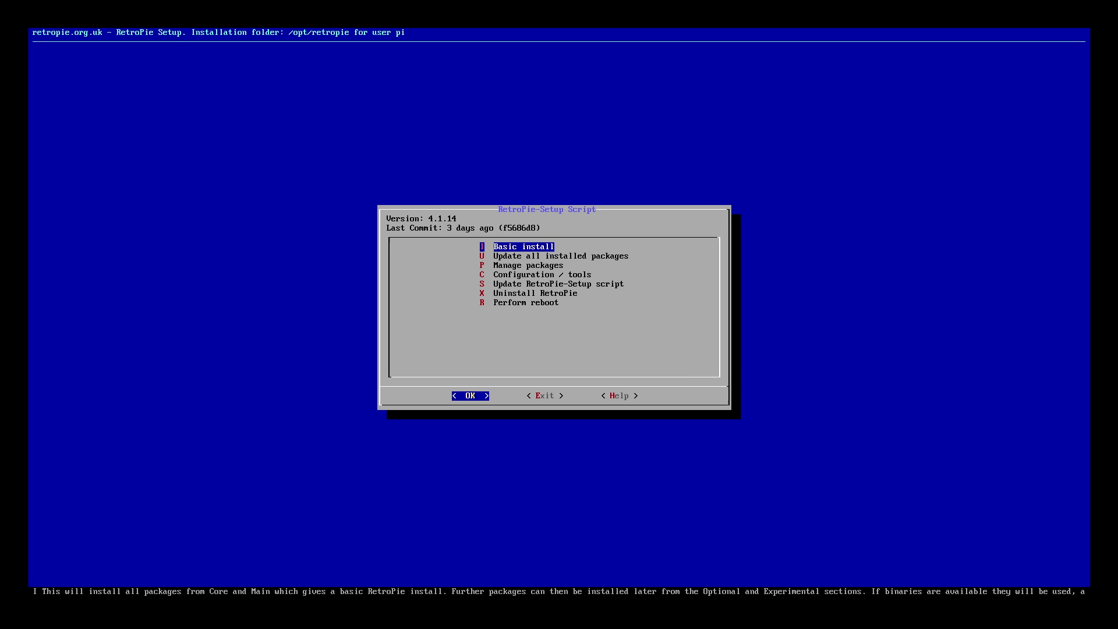
Open the experimental packages list under Manage packages in RetroPie-Setup.
key("Down")
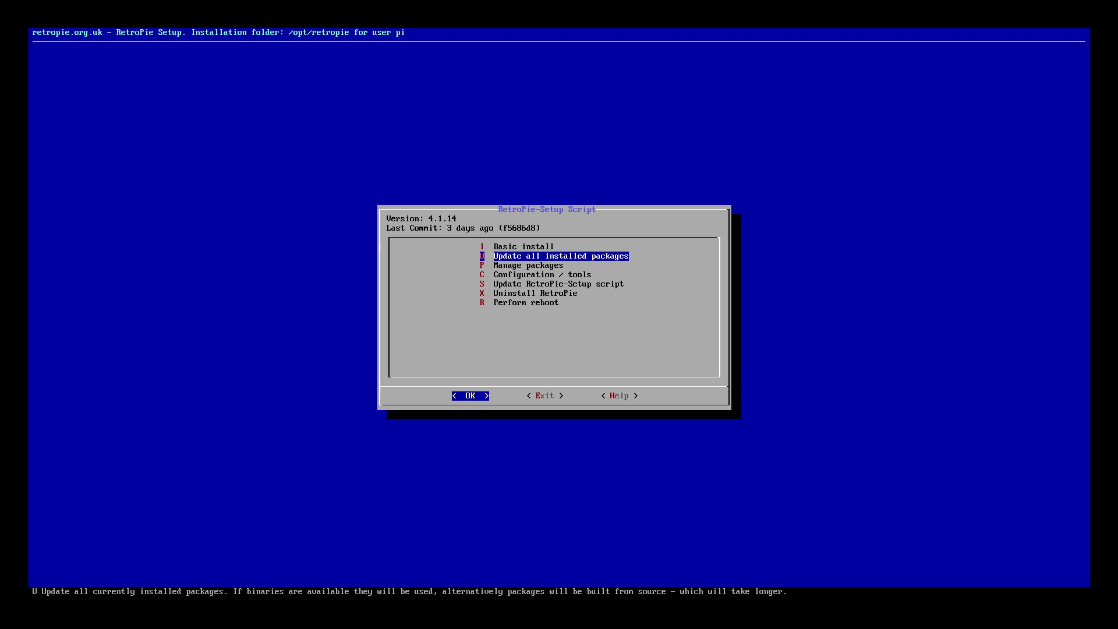
key("Down")
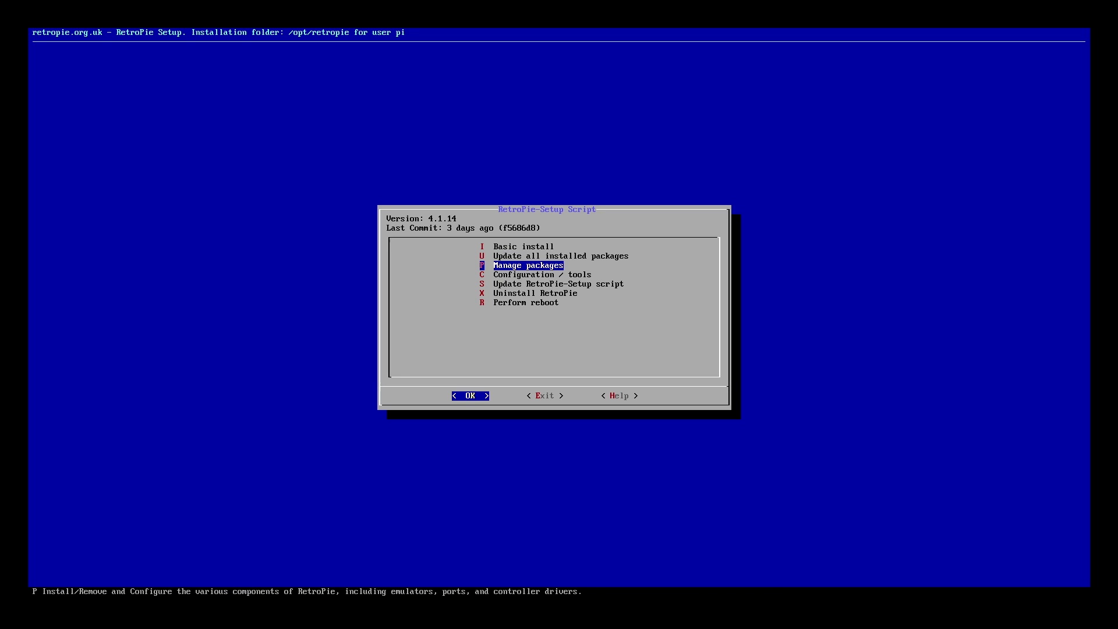
key("Return")
key("Down")
key("Down")
key("Down")
key("Down")
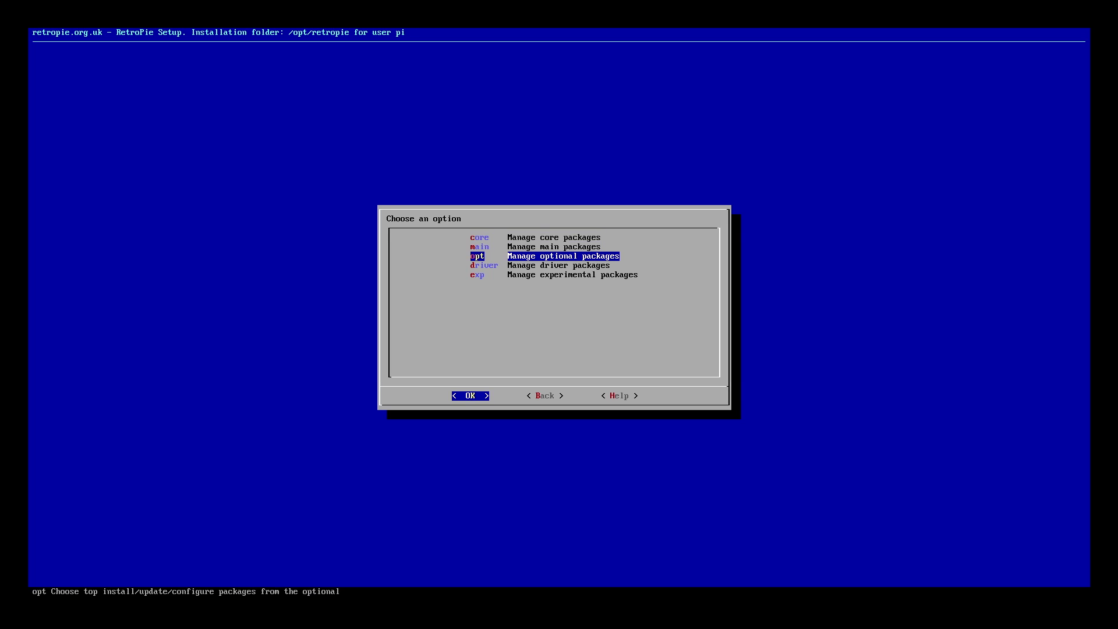
key("Return")
Select 820 retropie-manager in the experimental list to show its package options.
key("Down")
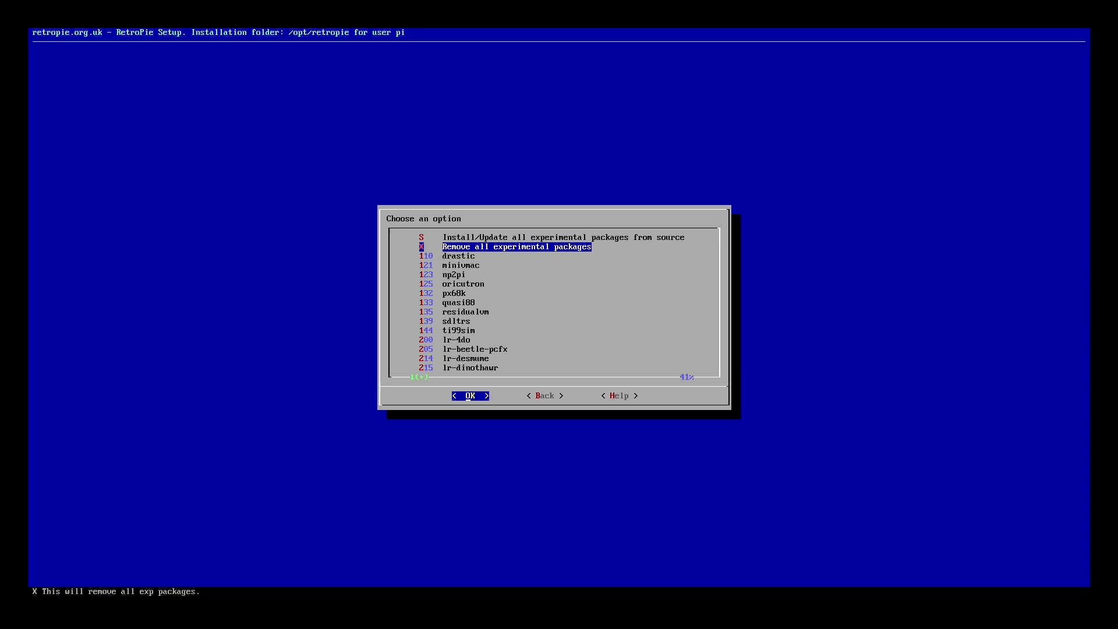
key("Down")
key("Down")
key("Down")
key("Down")
key("Down")
key("Down")
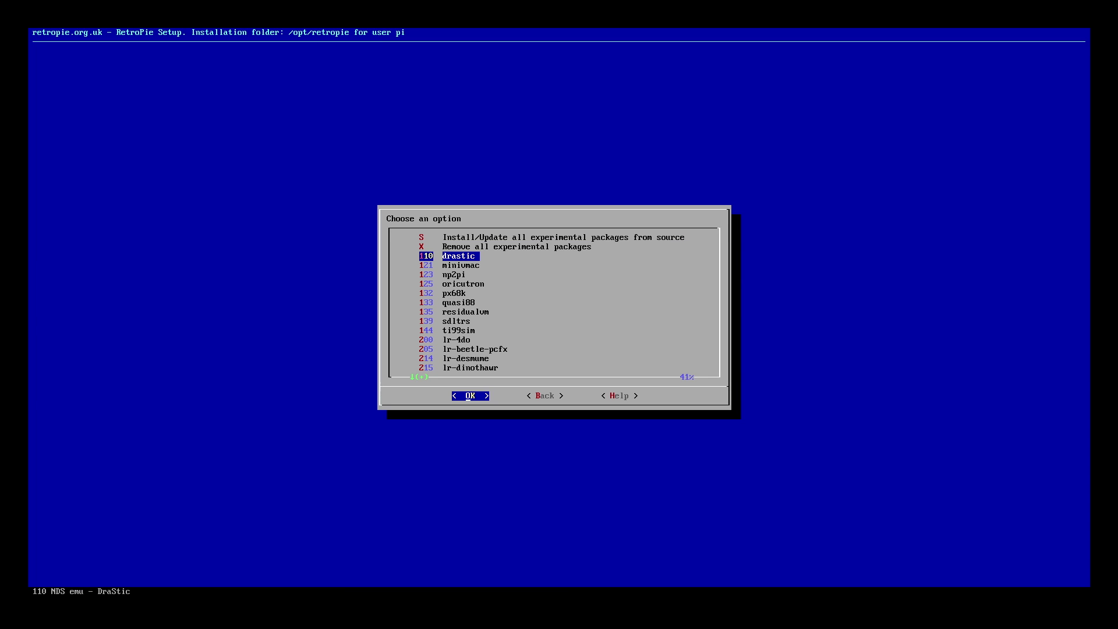
key("Down")
key("Down")
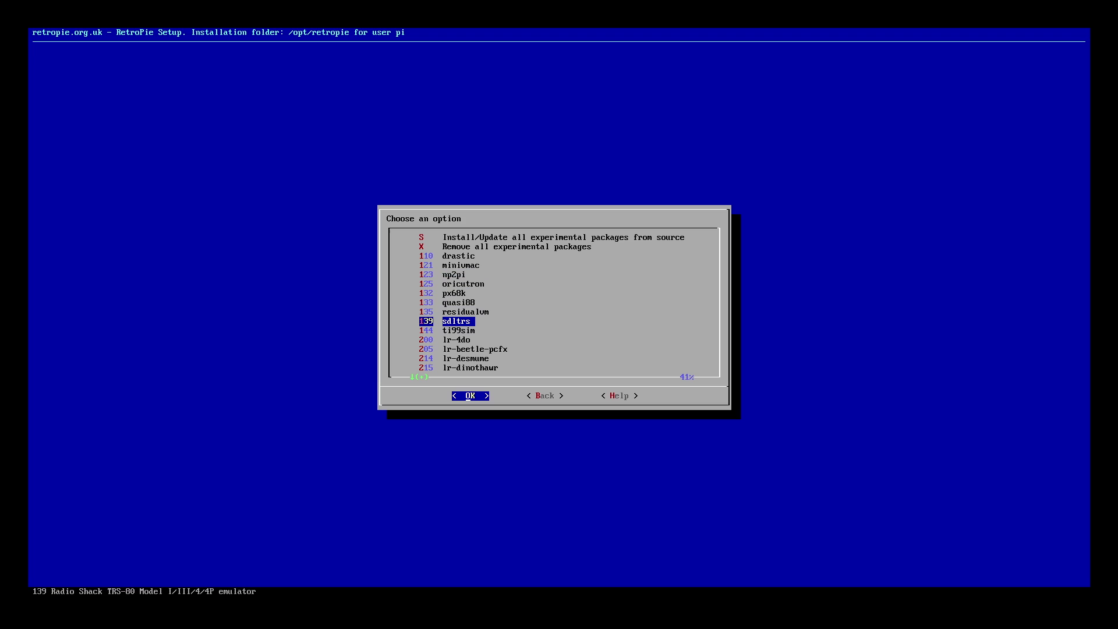
key("Down")
key("Down")
key("Down")
key("Down")
key("Down")
key("Down")
key("Down")
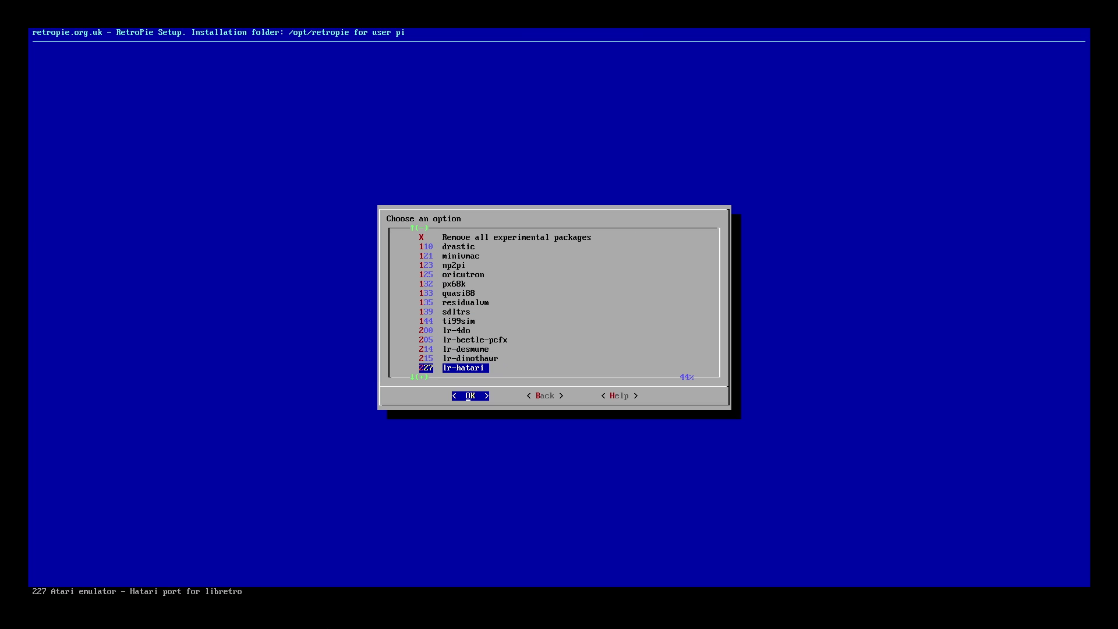
key("Down")
key("Down")
key("Down")
key("Down")
key("Down")
key("Down")
key("Down")
key("Down")
key("Down")
key("Down")
key("Down")
key("Down")
key("Down")
key("Down")
key("Down")
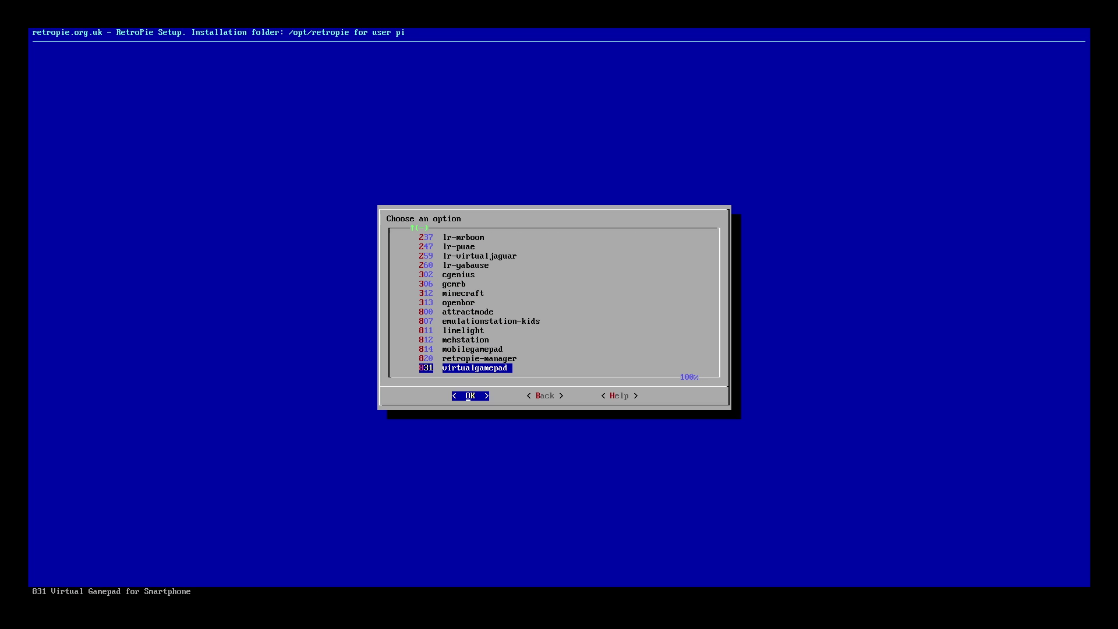
key("Up")
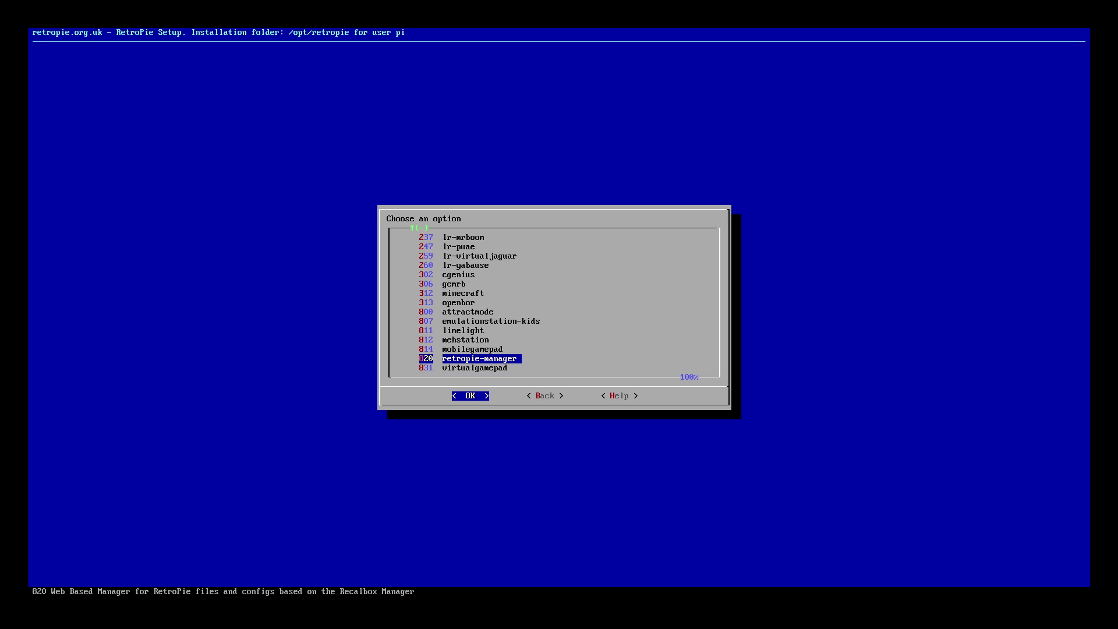
key("Return")
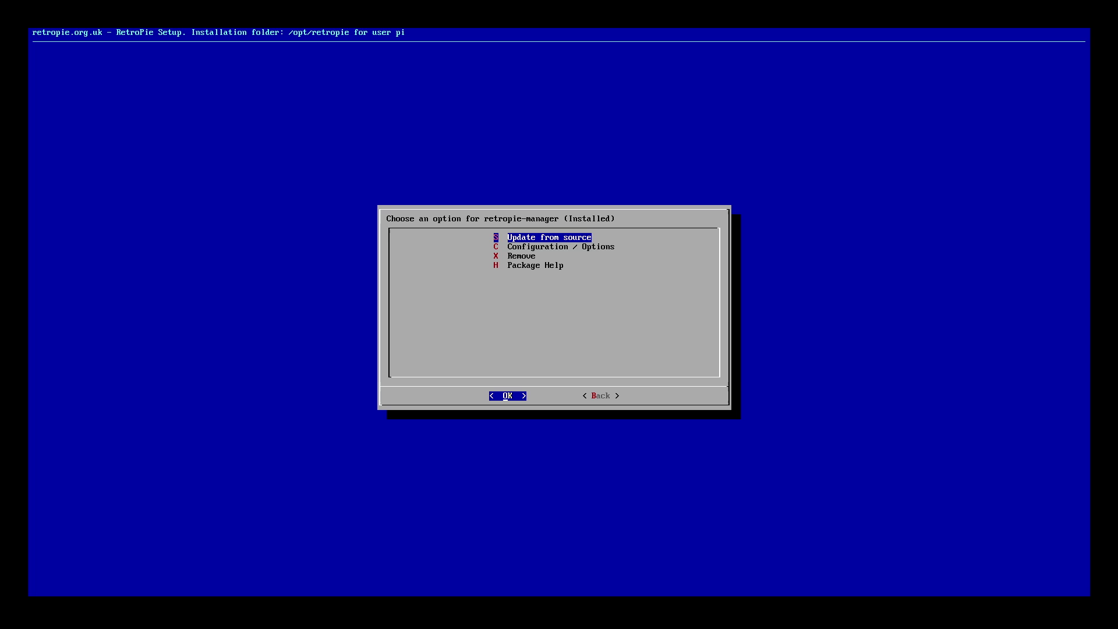
Enable RetroPie-Manager on Boot from the retropie-manager configuration options.
key("Down")
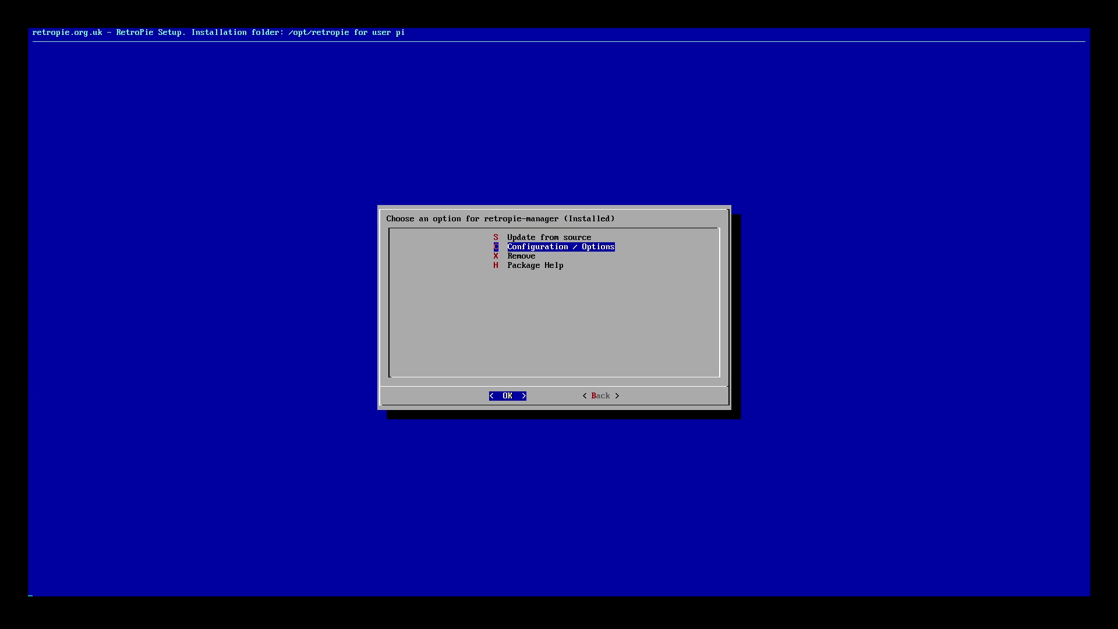
key("Return")
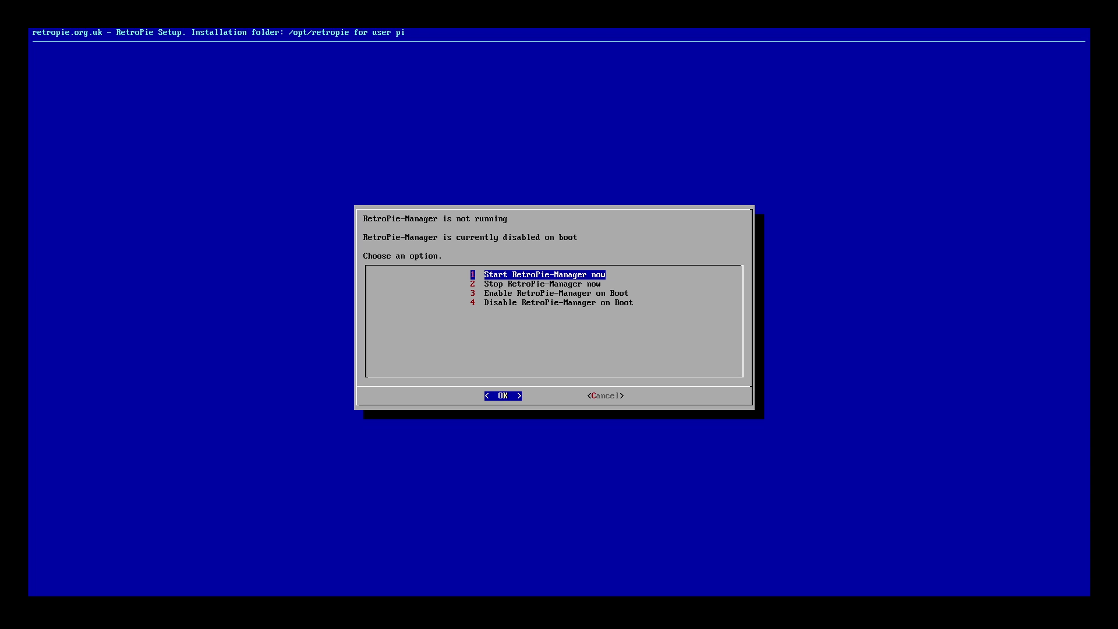
key("Down")
key("Down")
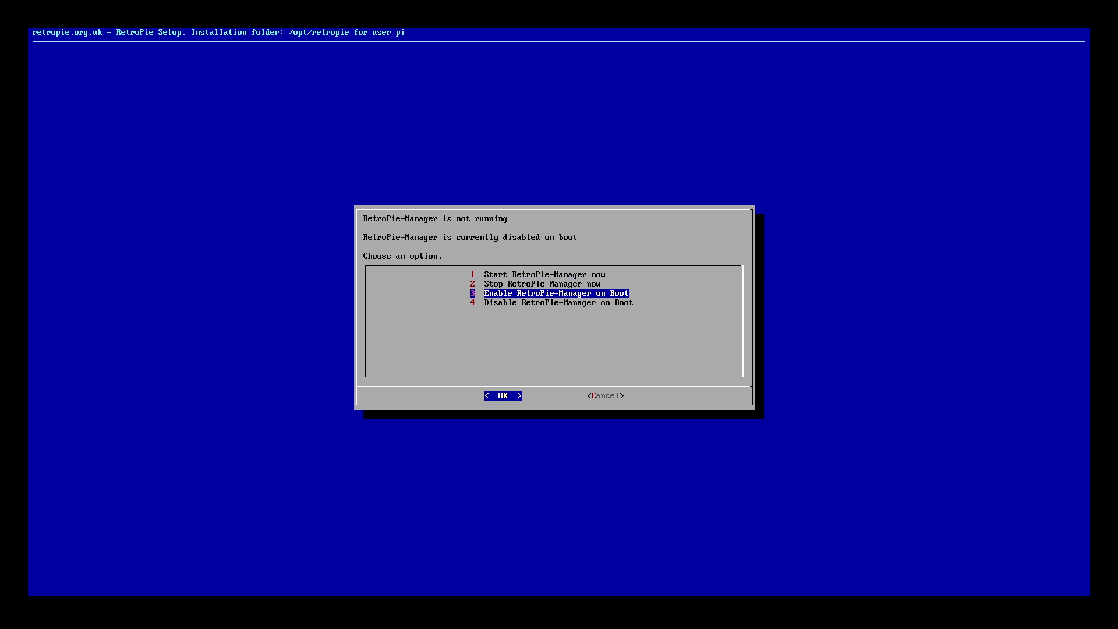
key("Return")
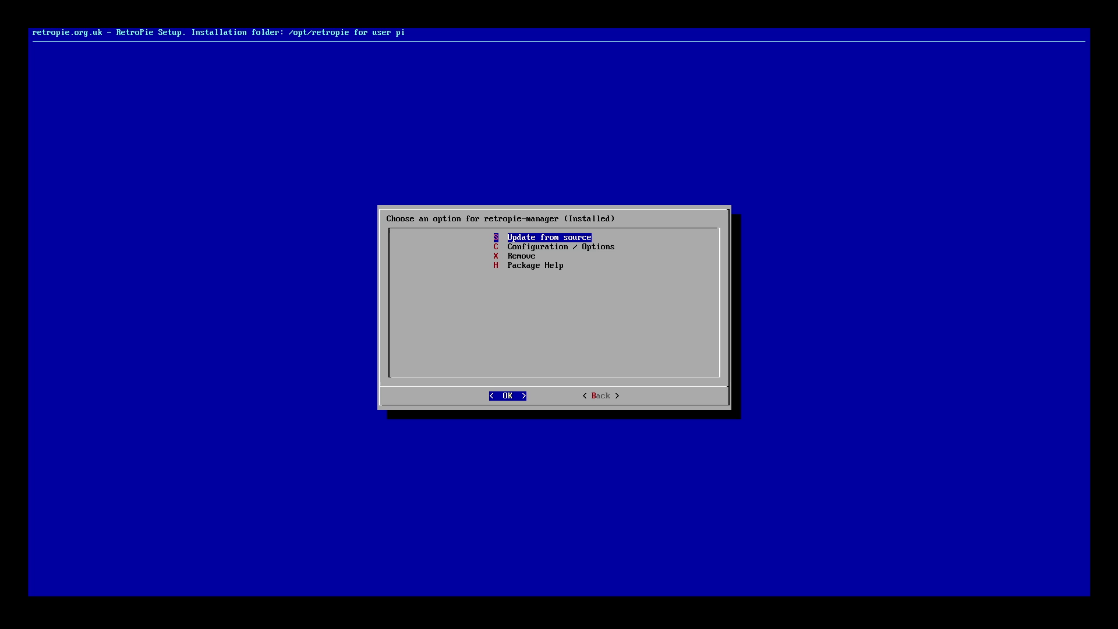
Read the retropie-manager package help showing its web address, then dismiss it.
key("Down")
key("Down")
key("Down")
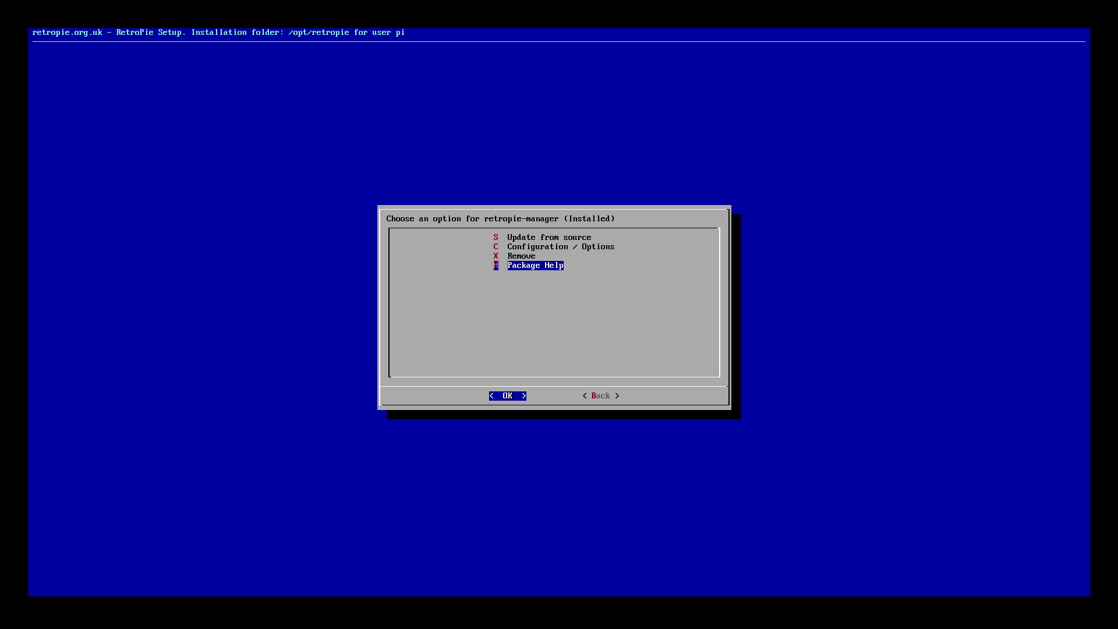
key("Return")
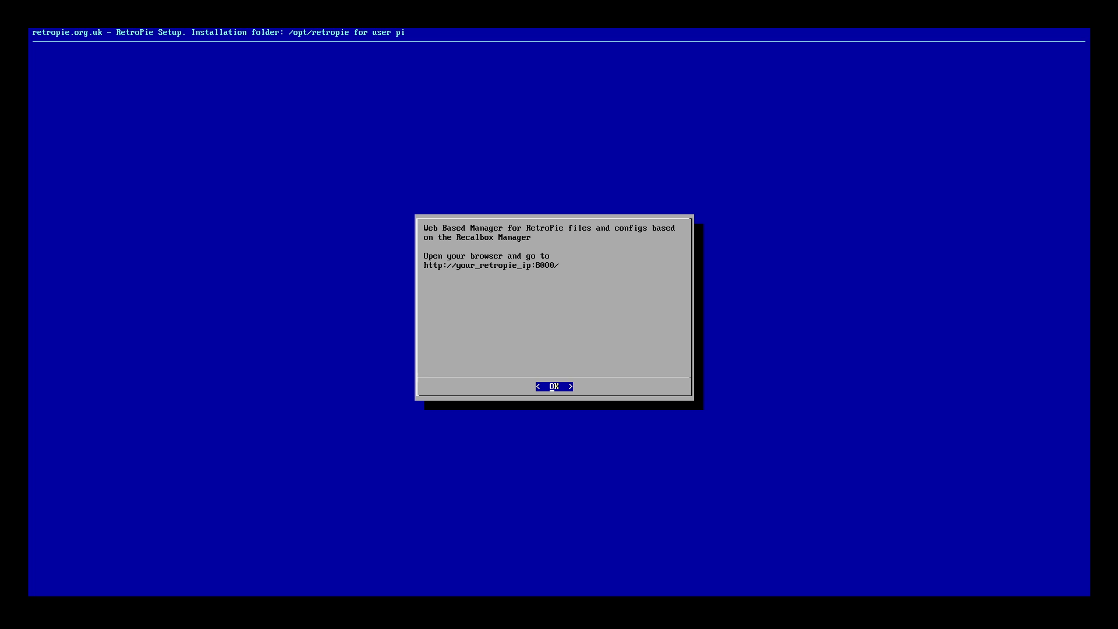
key("Return")
Back out through the package menus and exit RetroPie-Setup to EmulationStation.
key("Right")
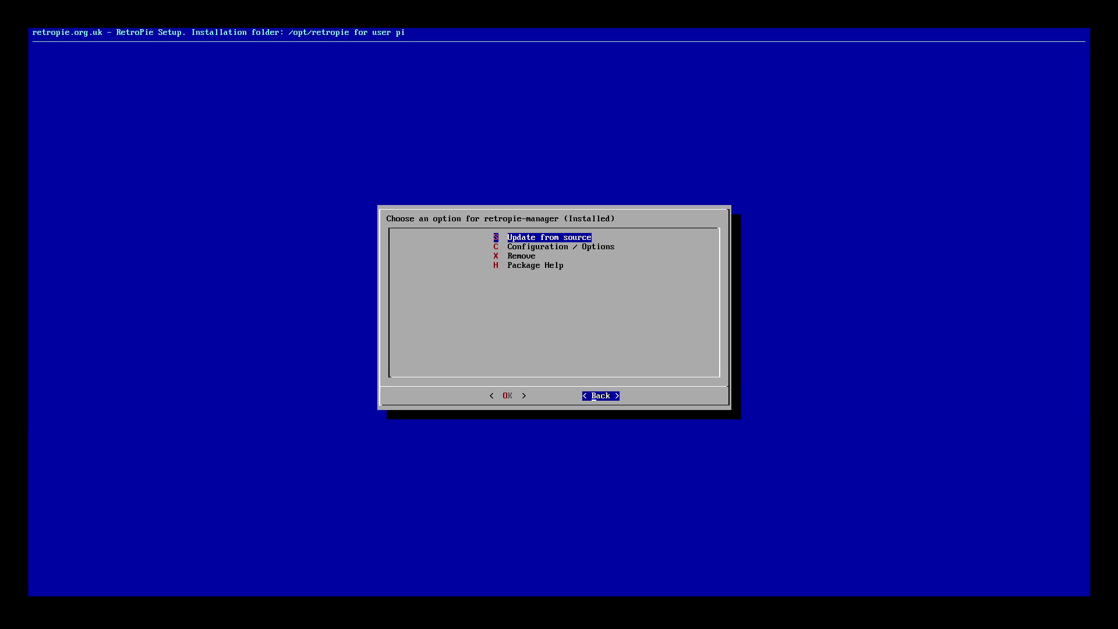
key("Left")
key("Right")
key("Return")
key("Right")
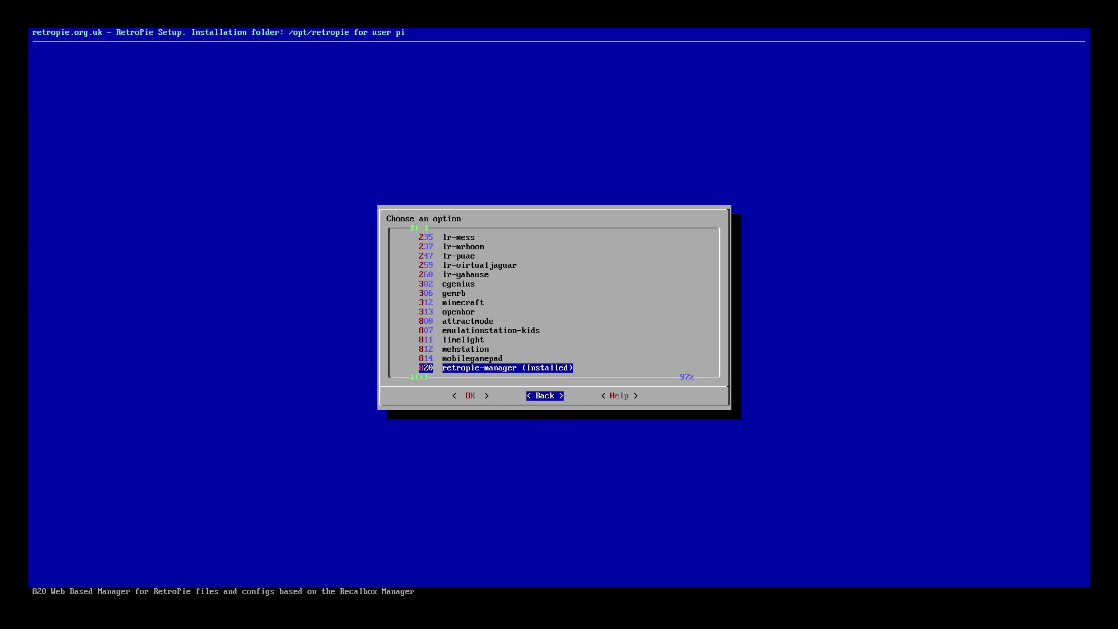
key("Return")
key("Right")
key("Return")
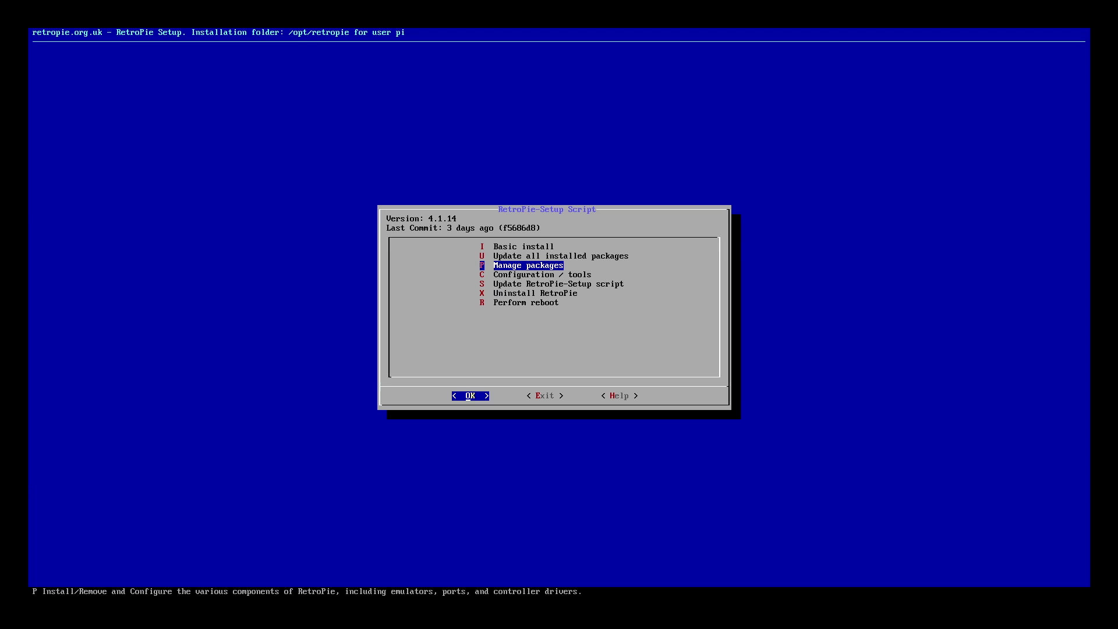
key("Right")
key("Return")
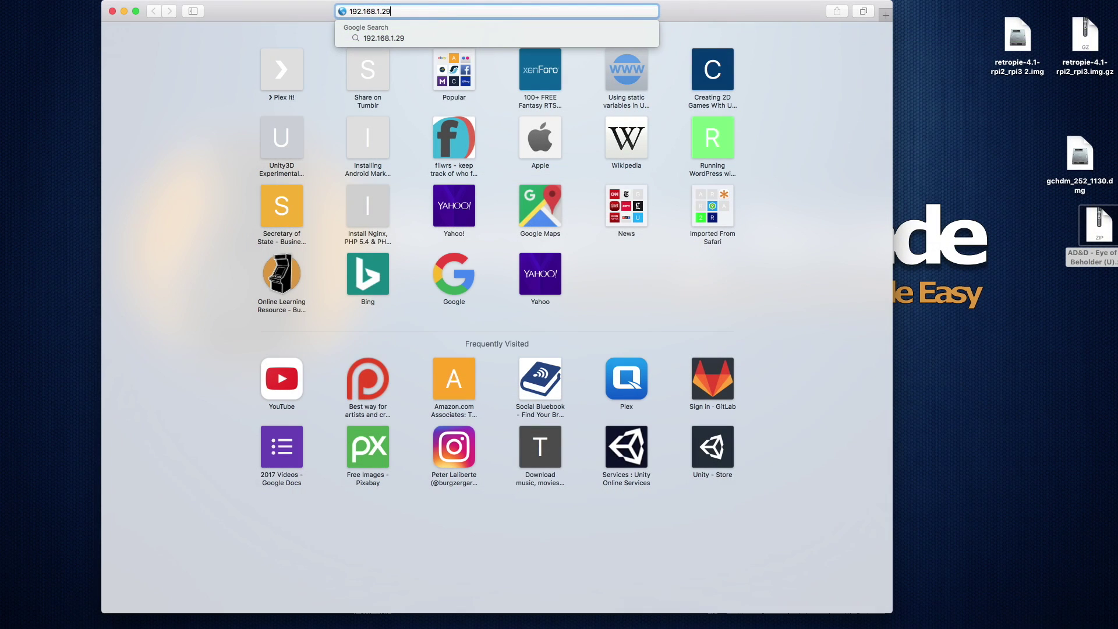
Load RetroPie-Manager in Safari by adding :8000 to 192.168.1.29.
type(":")
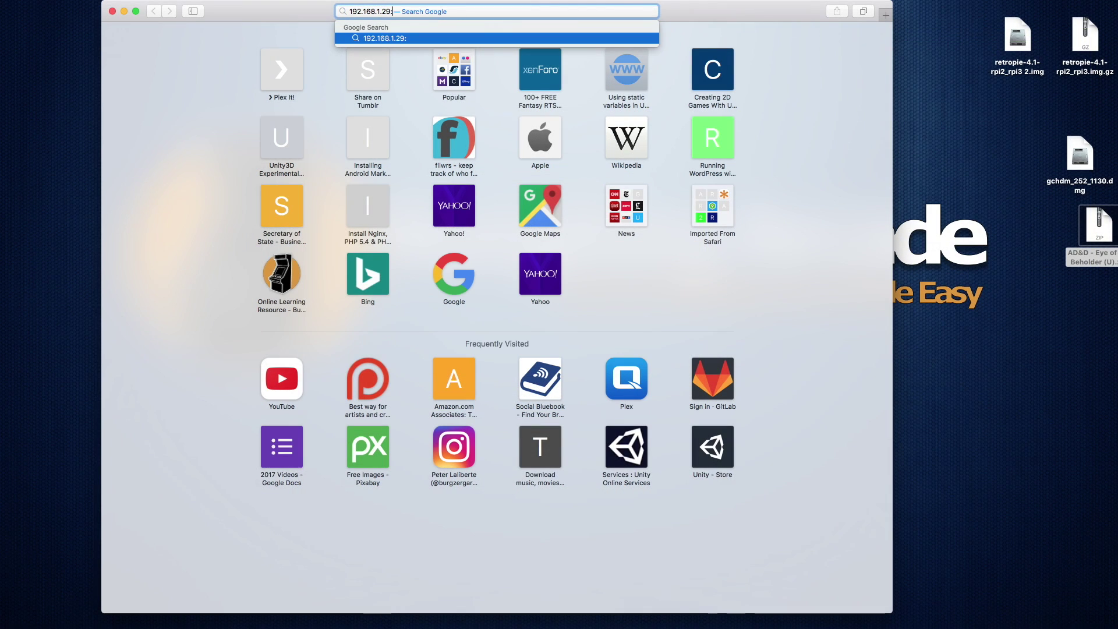
type("8000")
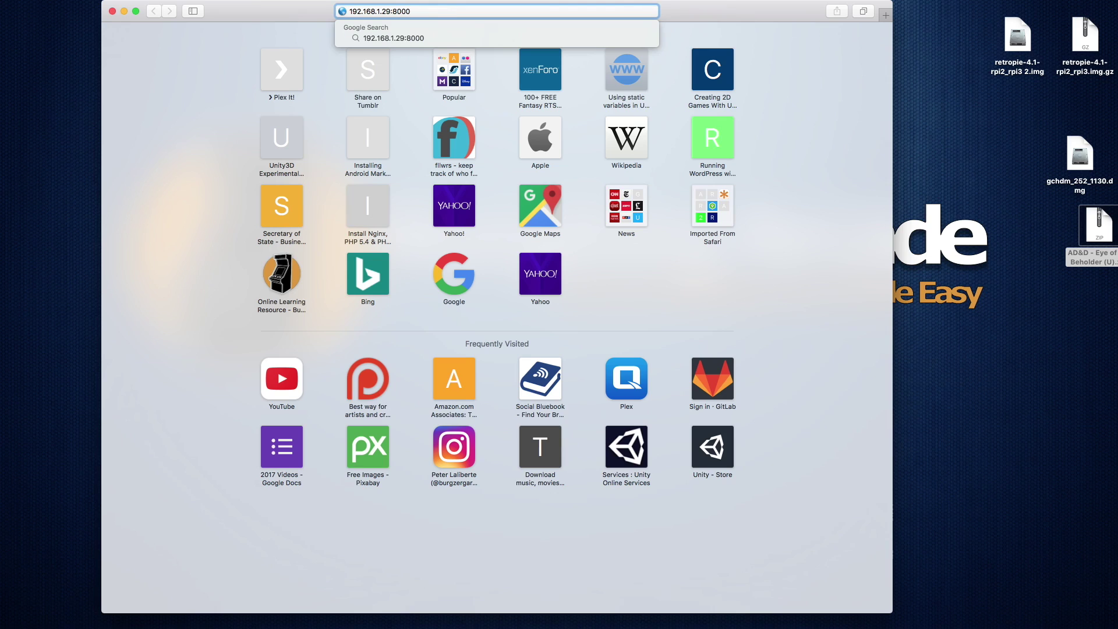
key("Return")
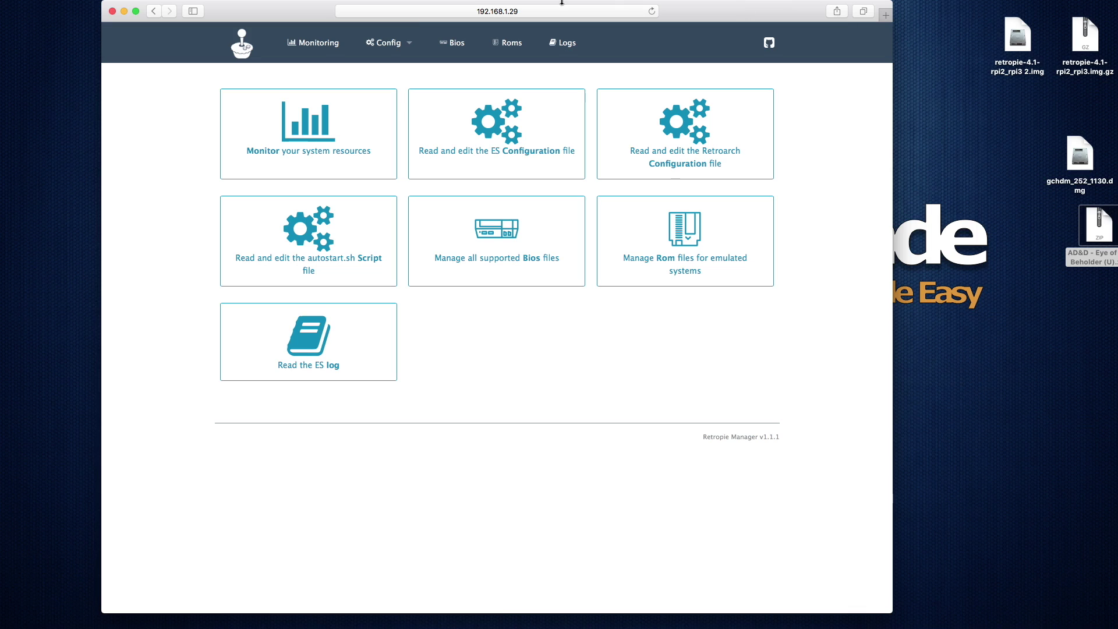
left_click(383, 36)
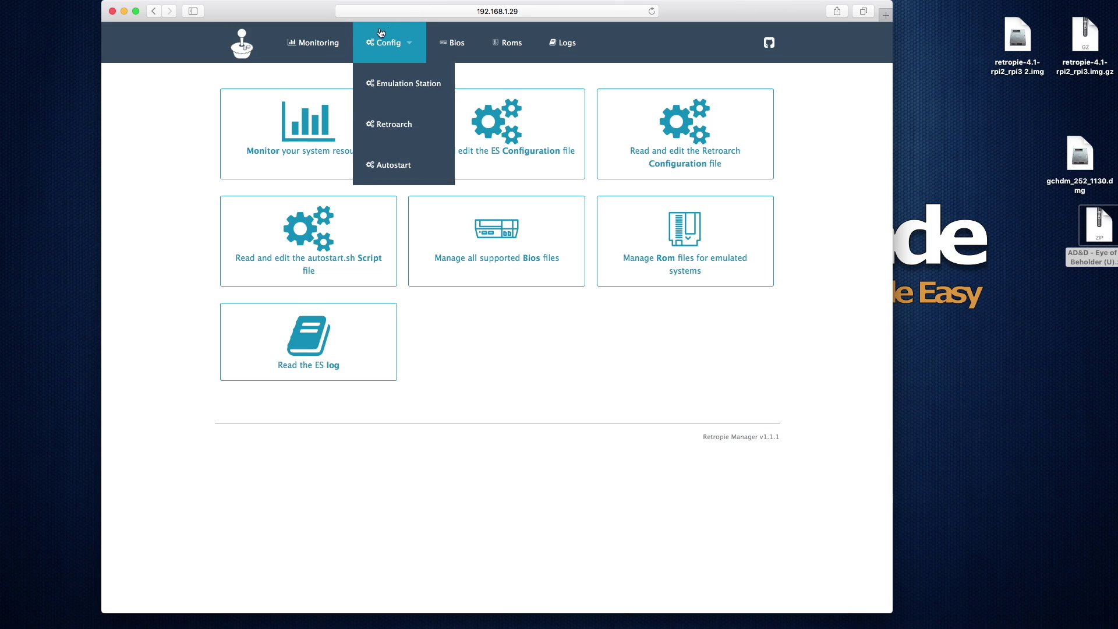
left_click(381, 33)
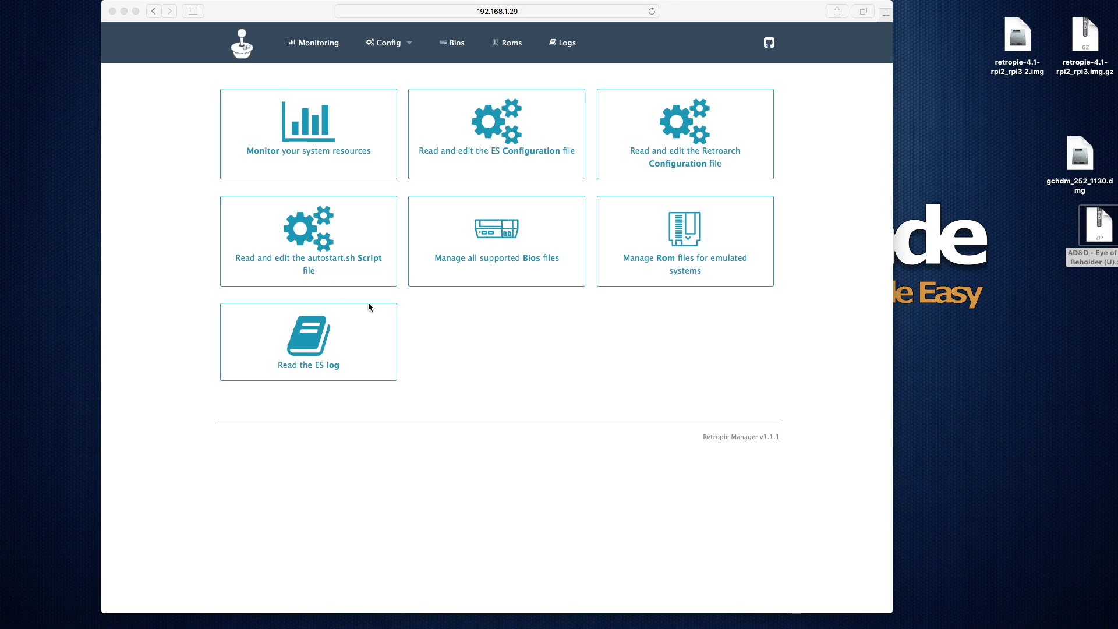
left_click(314, 142)
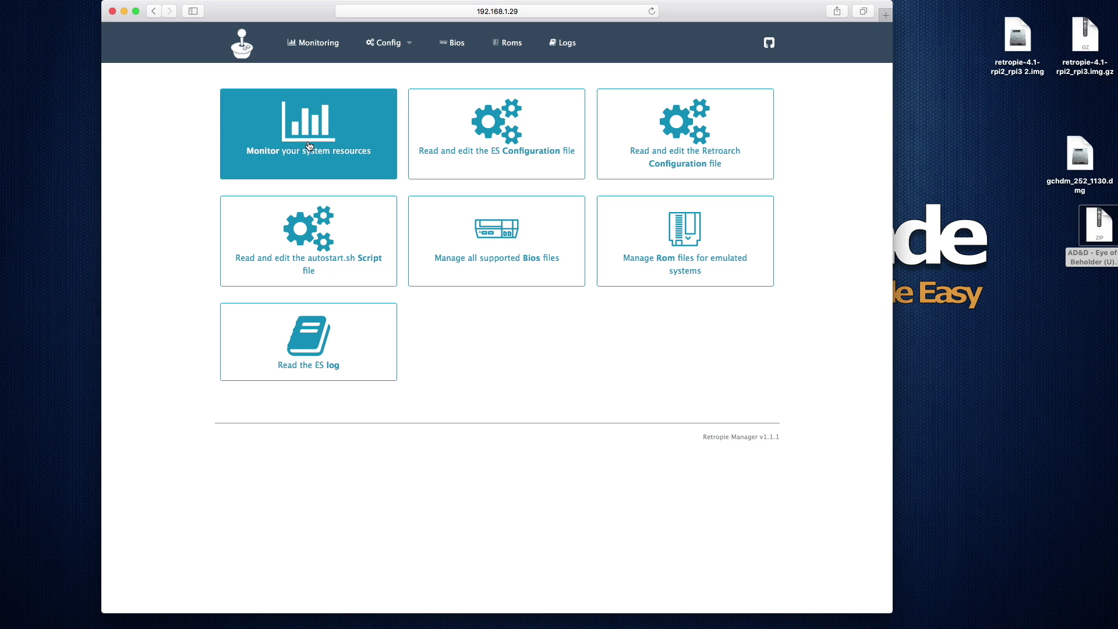
left_click(309, 145)
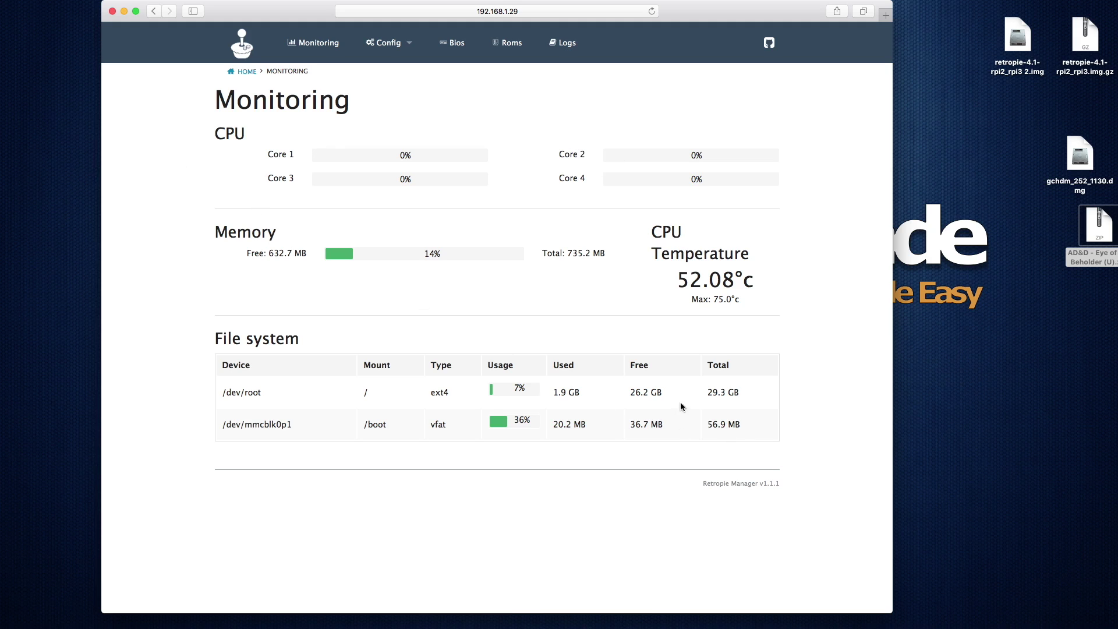
left_click(154, 11)
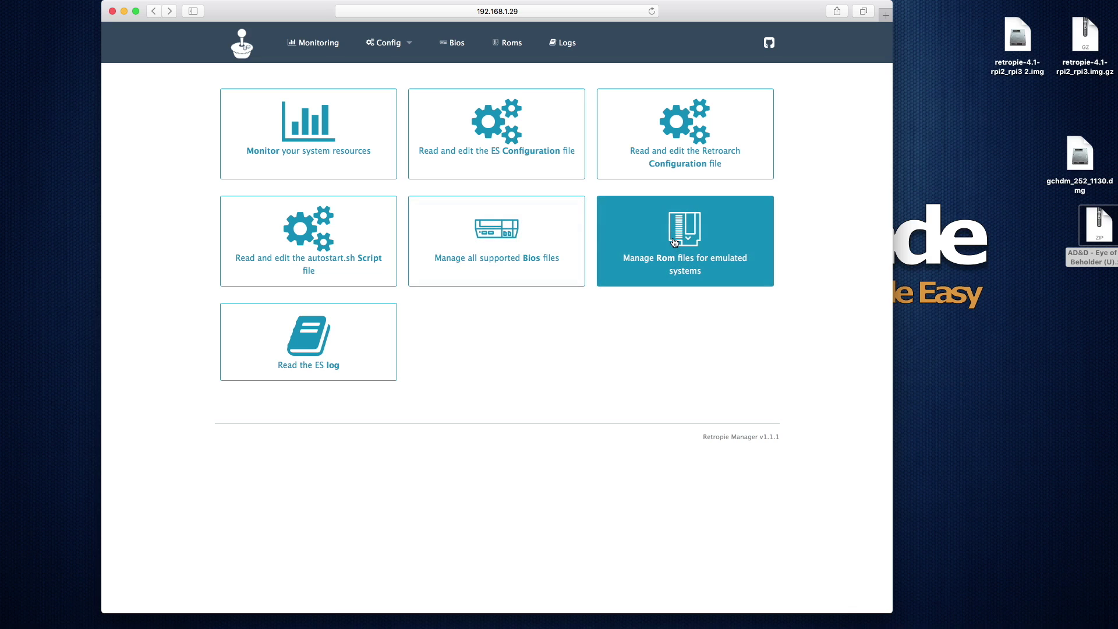
Look over the BIOS and dashboard pages, then browse the Rom by system page.
left_click(720, 258)
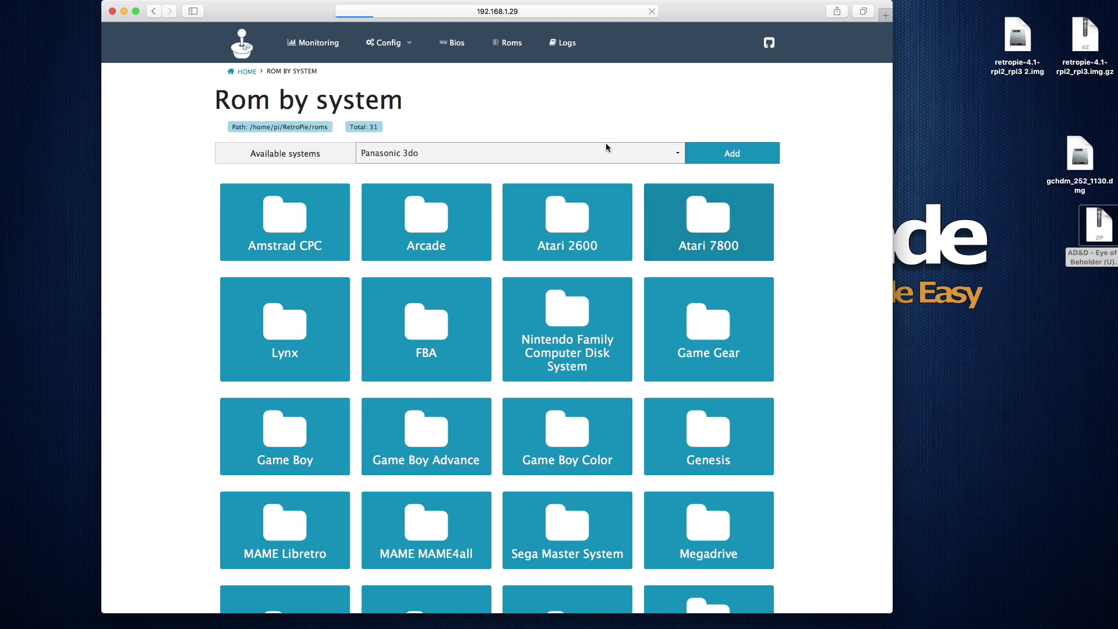
left_click(440, 40)
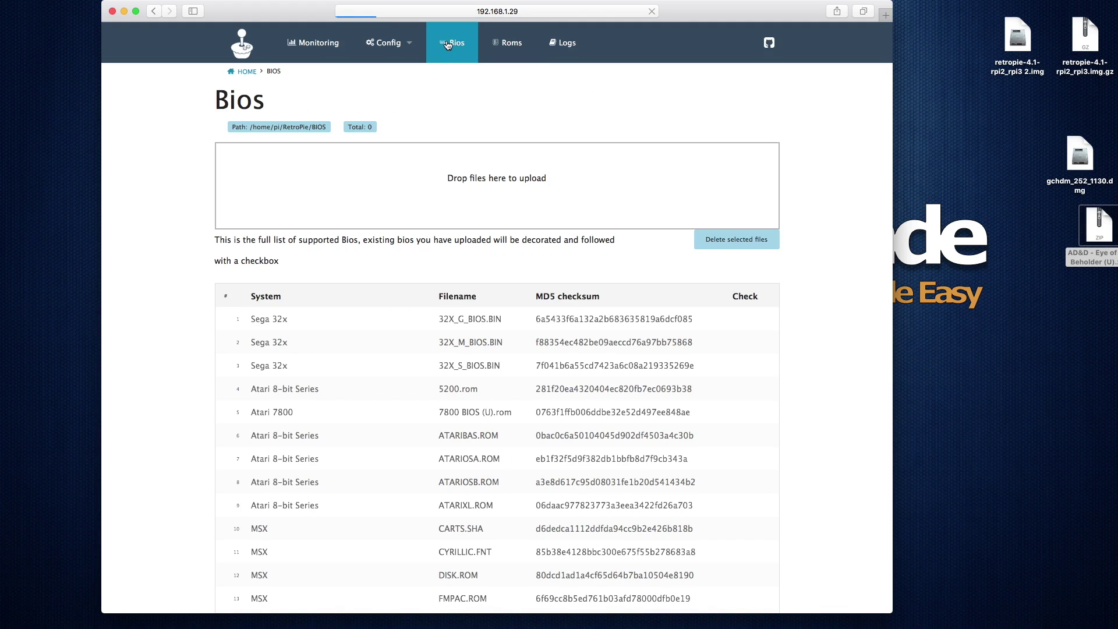
left_click(241, 44)
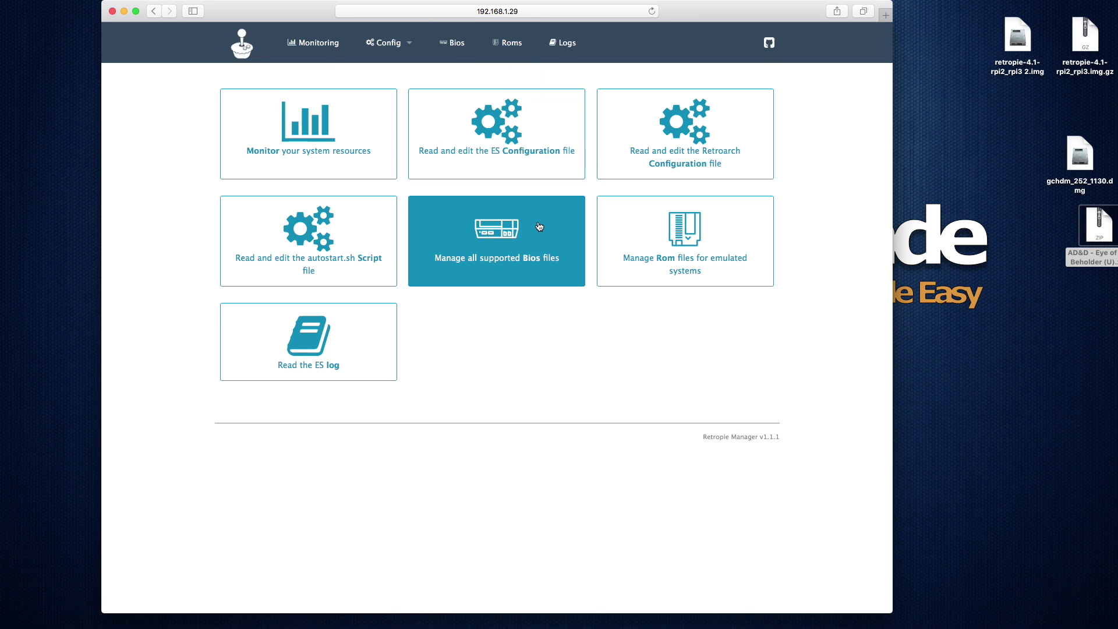
left_click(508, 42)
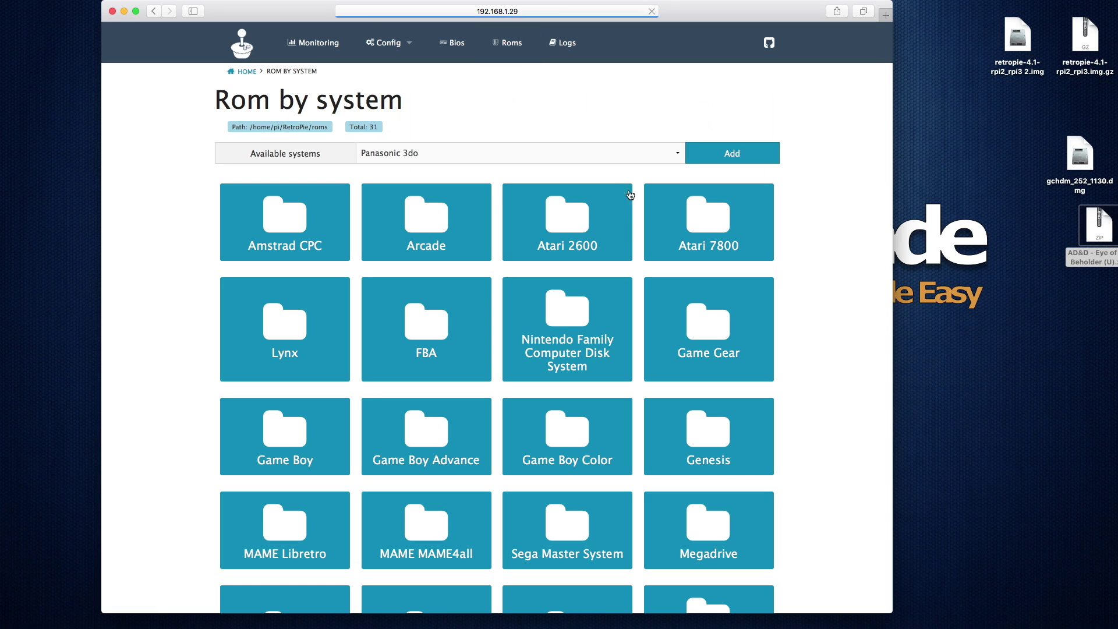
scroll(612, 244, "down", 8)
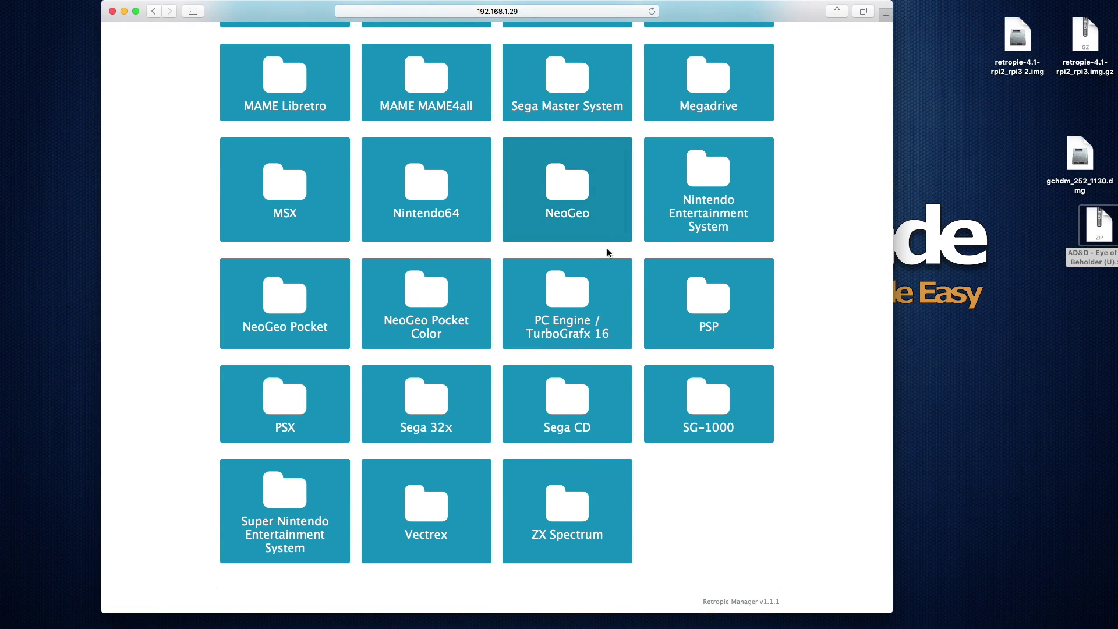
scroll(643, 285, "up", 1)
scroll(643, 285, "up", 10)
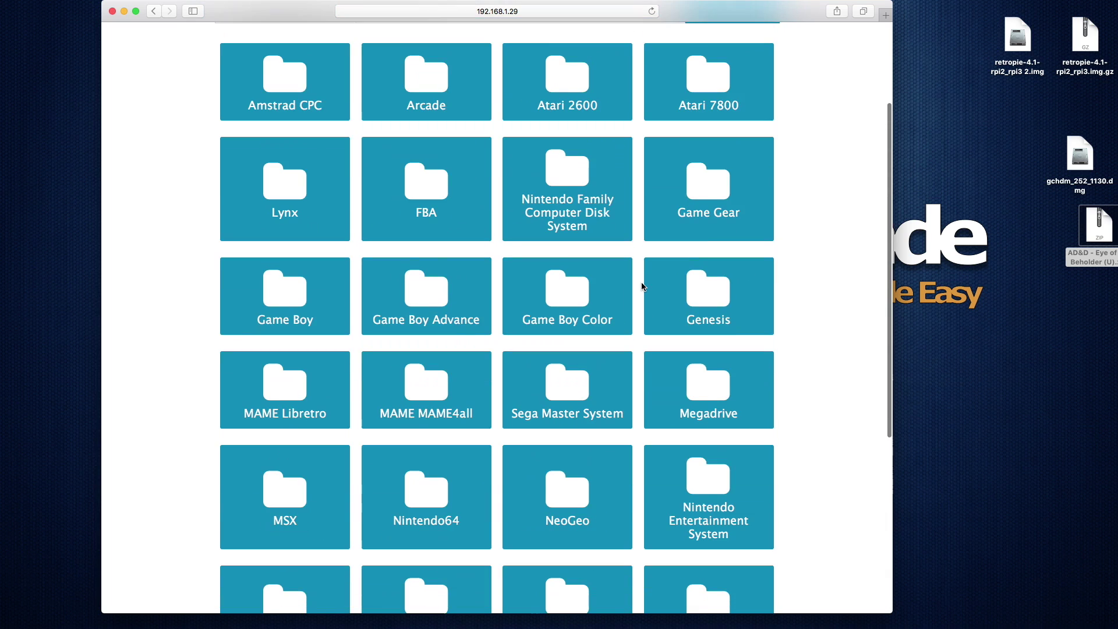
scroll(643, 286, "down", 10)
scroll(643, 286, "up", 10)
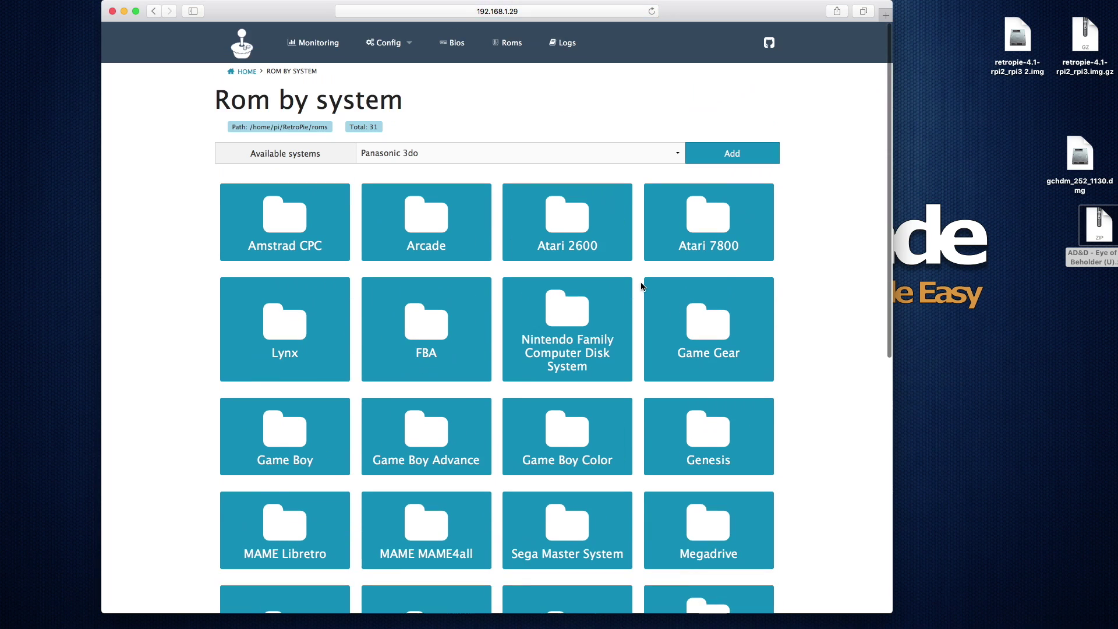
Add Amiga from the Available systems dropdown to create its ROM folder.
left_click(680, 155)
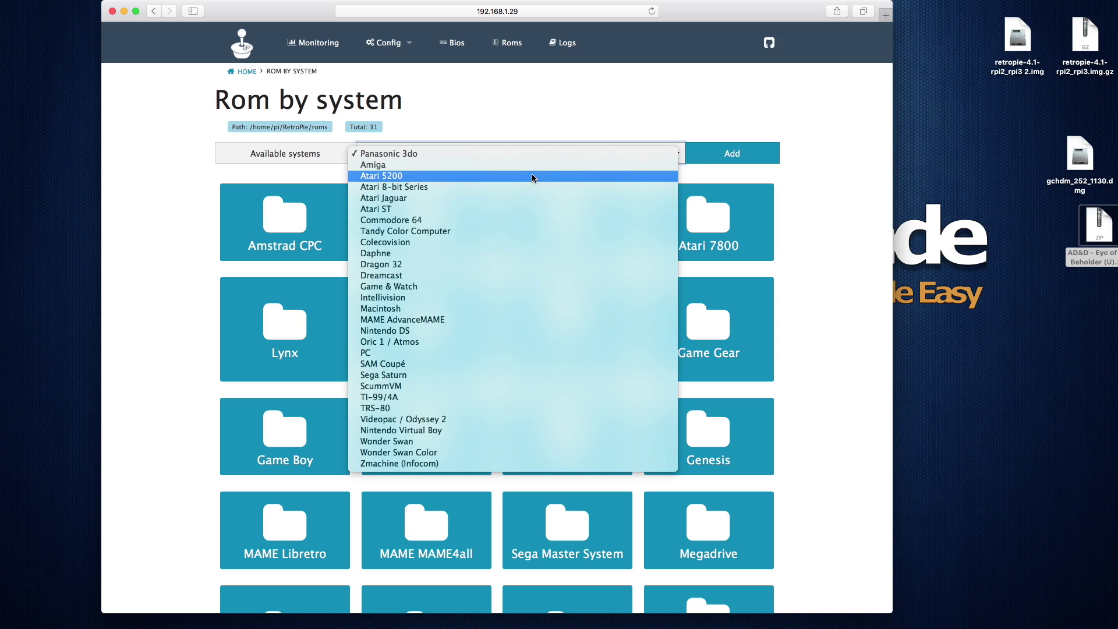
left_click(533, 165)
left_click(737, 163)
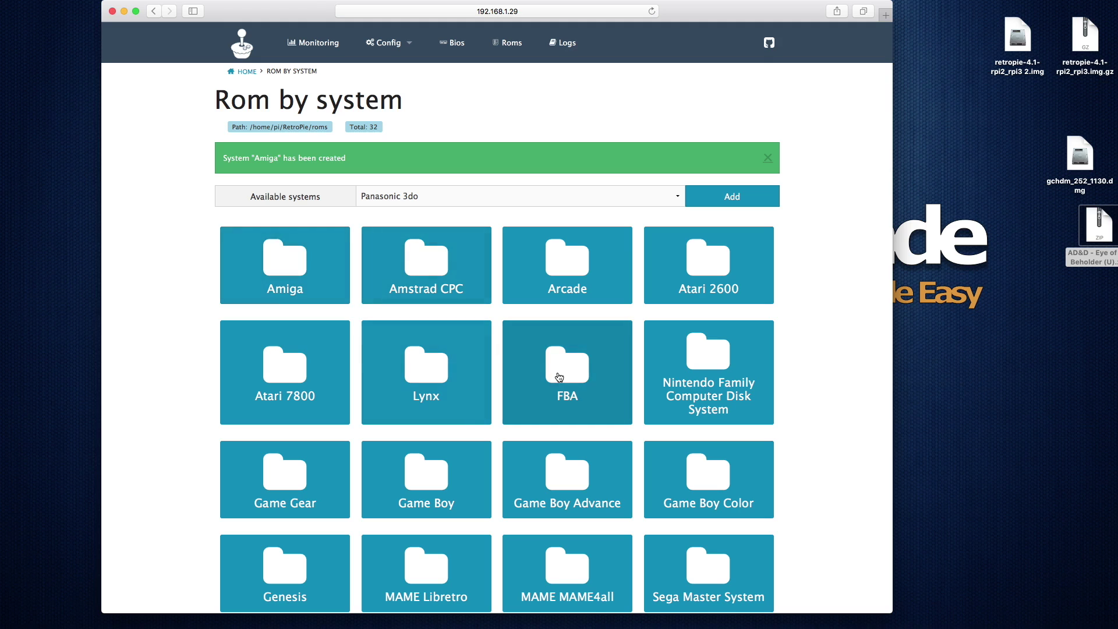
scroll(559, 354, "down", 10)
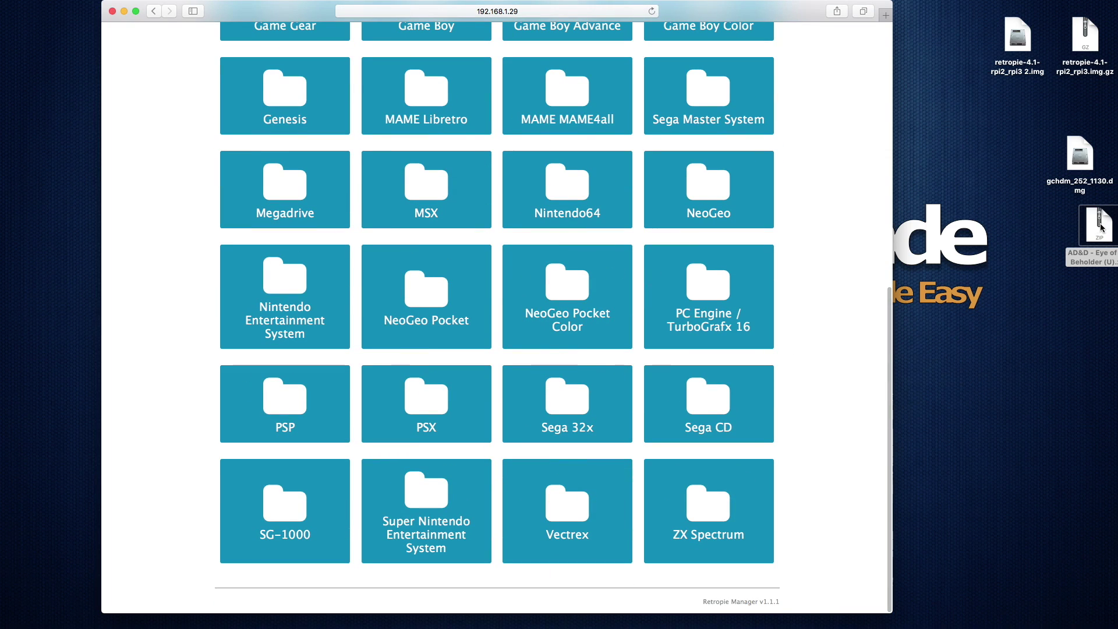
Upload AD&D - Eye of the Beholder (U).zip into the Super Nintendo ROM folder.
left_click_drag(1099, 228, 1045, 237)
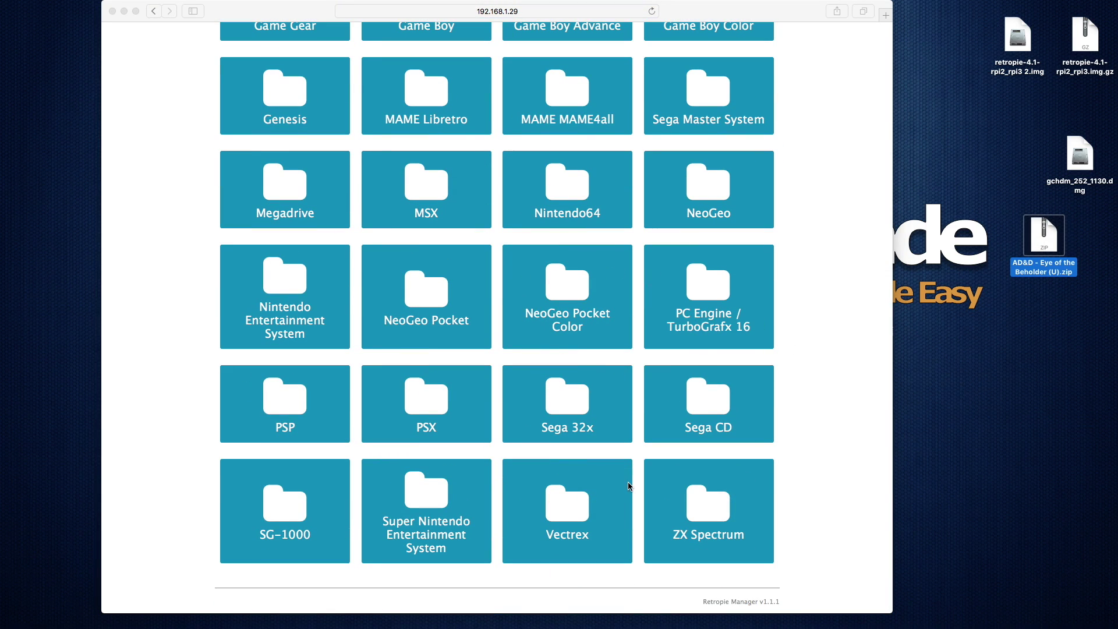
left_click(422, 496)
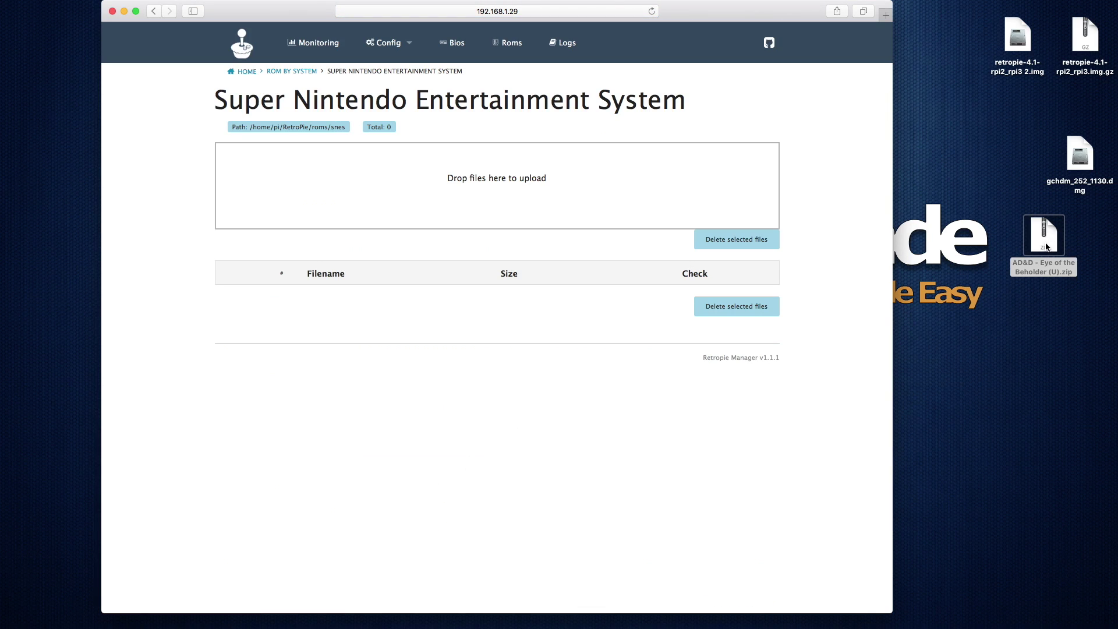
mouse_move(1045, 239)
left_mouse_down()
mouse_move(699, 163)
mouse_move(622, 163)
mouse_move(1055, 239)
left_mouse_up()
double_click(1055, 239)
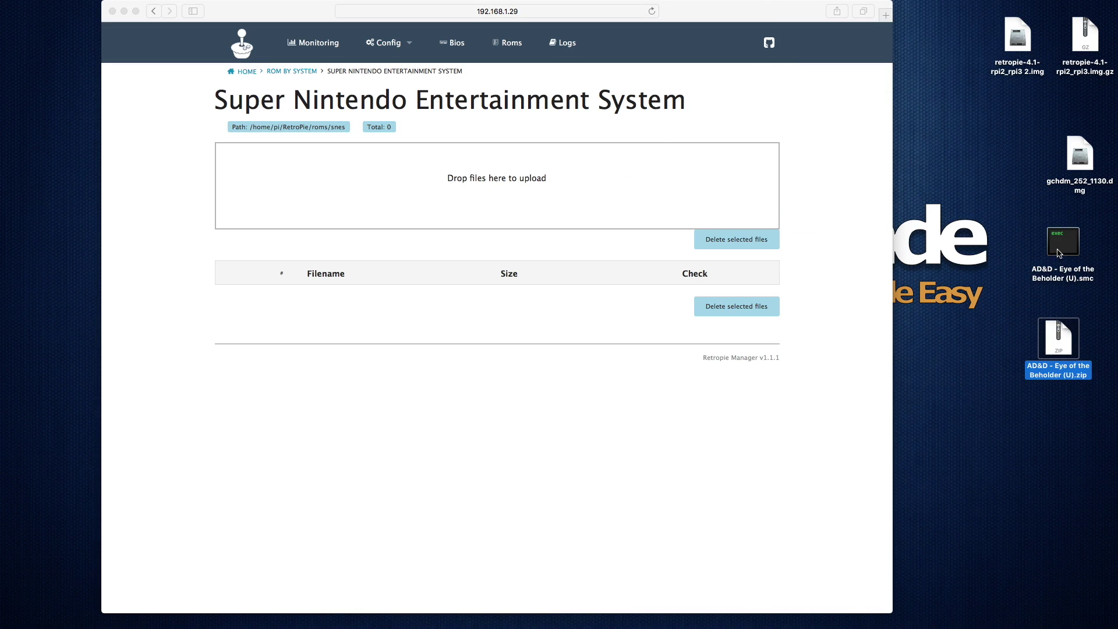
right_click(1059, 245)
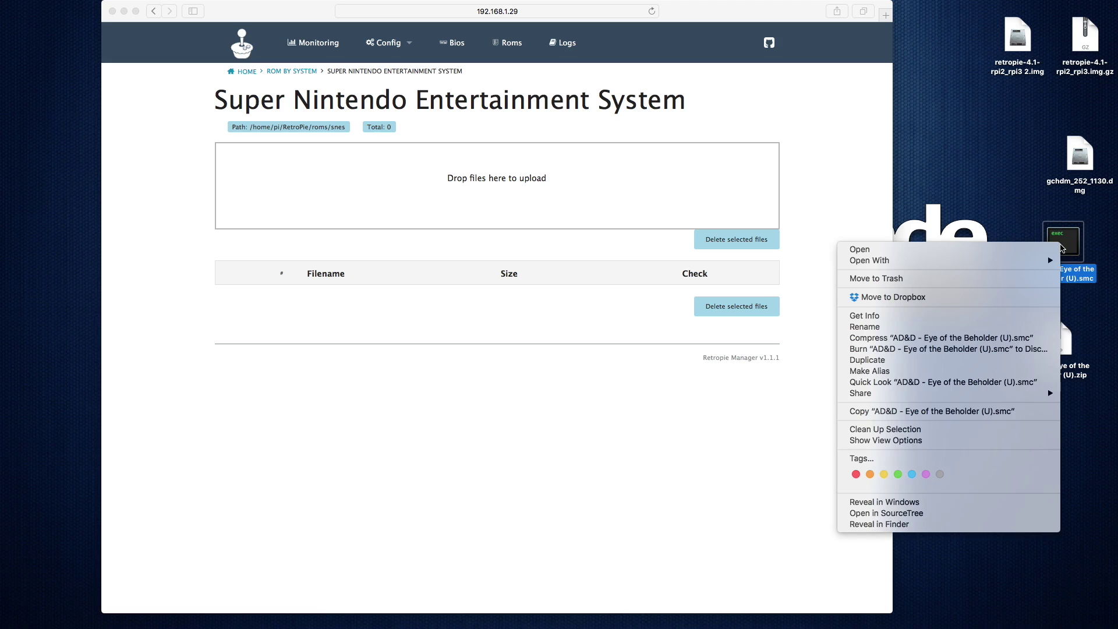
left_click(1036, 280)
left_click_drag(1060, 339, 645, 174)
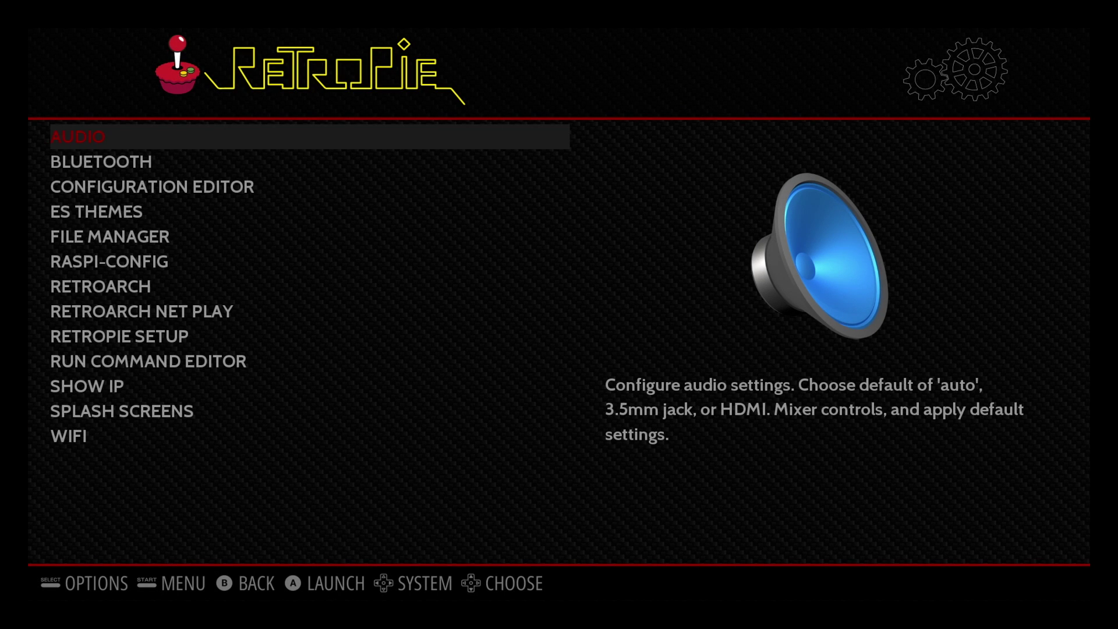
Restart EmulationStation through the Main Menu's Quit options to reload the game lists.
key("Return")
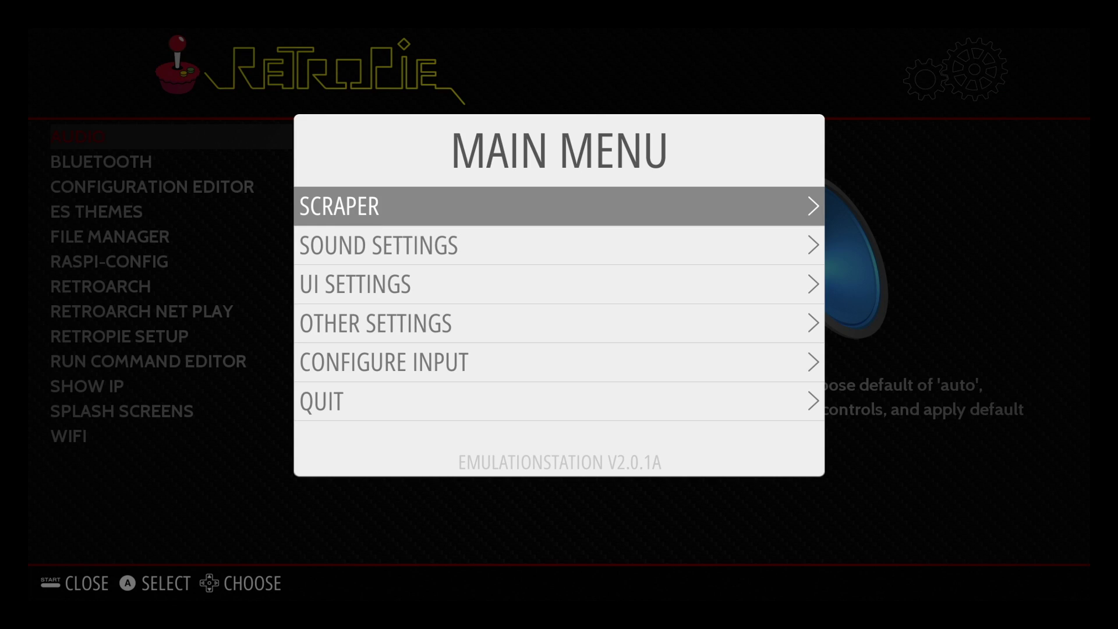
key("Down")
key("Down")
key("Down")
key("Down")
key("Down")
key("Return")
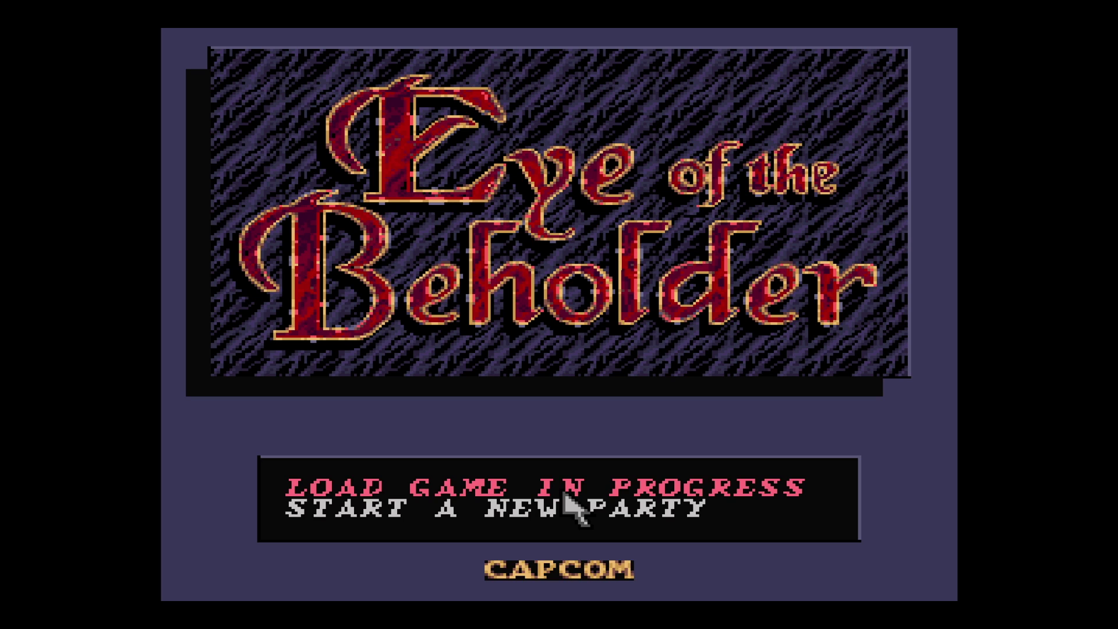
Leave Eye of the Beholder and return to the Super Nintendo system screen.
left_click(564, 493)
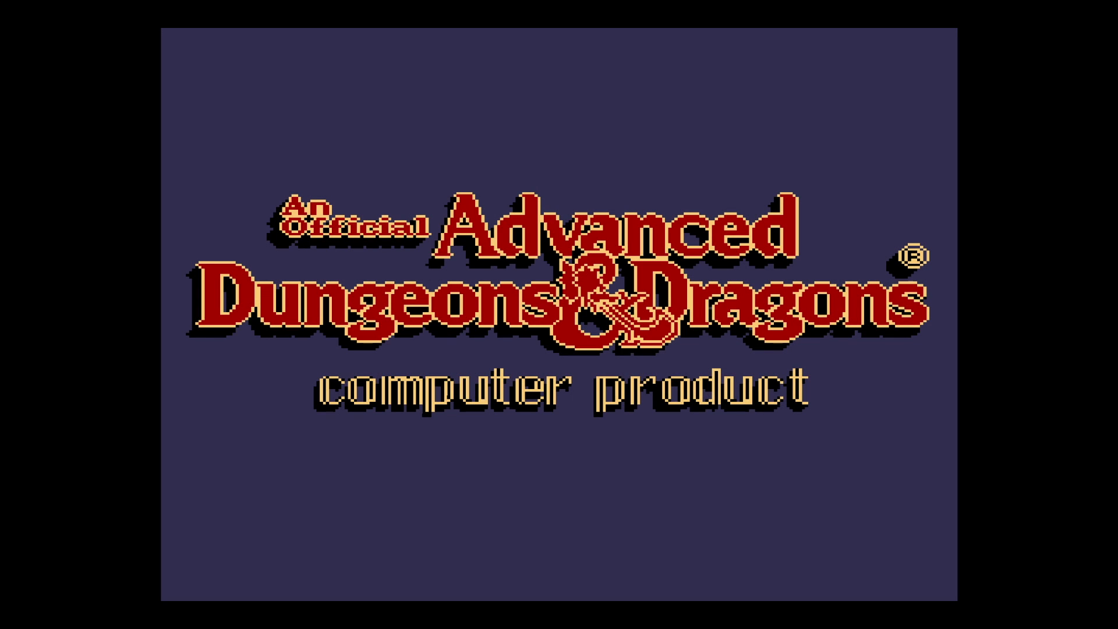